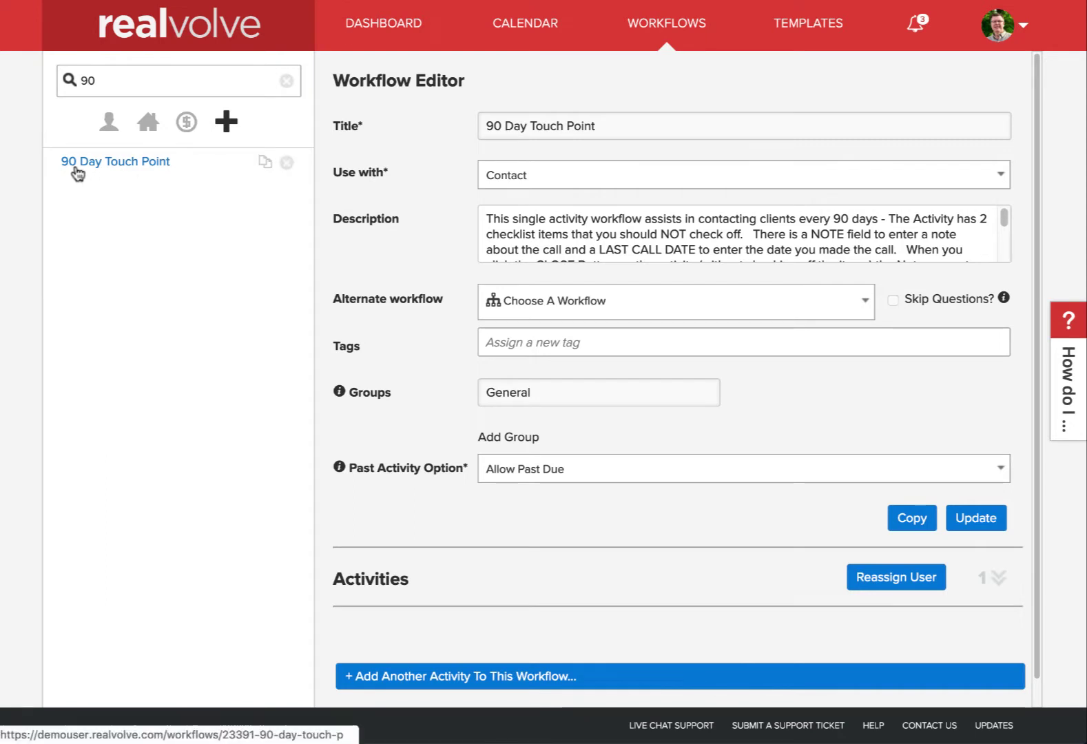
Browse the workflow library and view Realvolve's 90 Day Touch Point package details, then return to that workflow.
{"action": "left_click", "coordinate": [227, 129]}
{"action": "left_click", "coordinate": [92, 234]}
{"action": "left_click", "coordinate": [205, 264]}
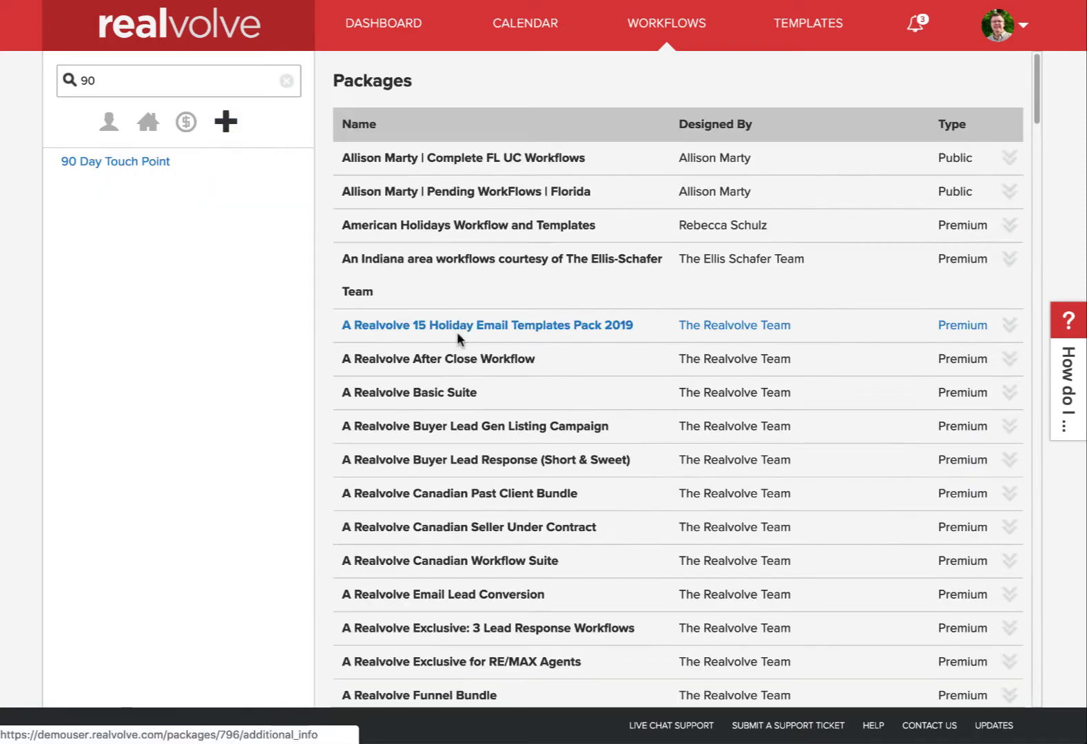
{"action": "scroll", "coordinate": [483, 412], "scroll_direction": "down", "scroll_amount": 20}
{"action": "scroll", "coordinate": [483, 411], "scroll_direction": "down", "scroll_amount": 10}
{"action": "scroll", "coordinate": [483, 411], "scroll_direction": "up", "scroll_amount": 4}
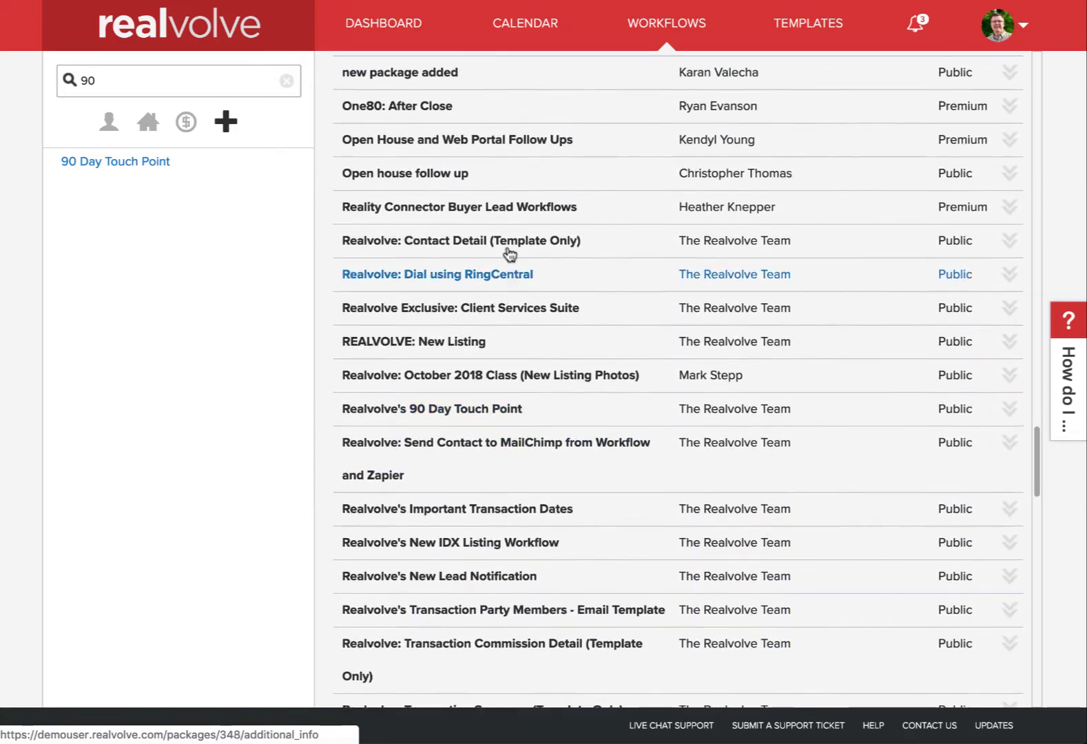
{"action": "left_click", "coordinate": [526, 415]}
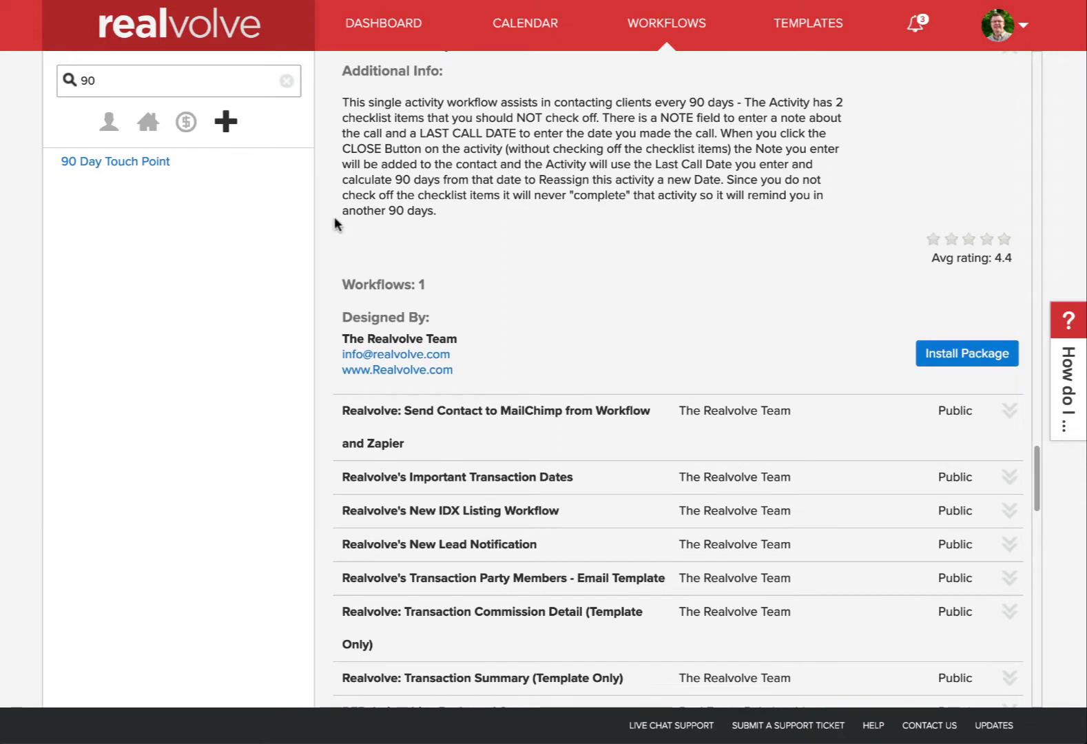
{"action": "left_click", "coordinate": [142, 163]}
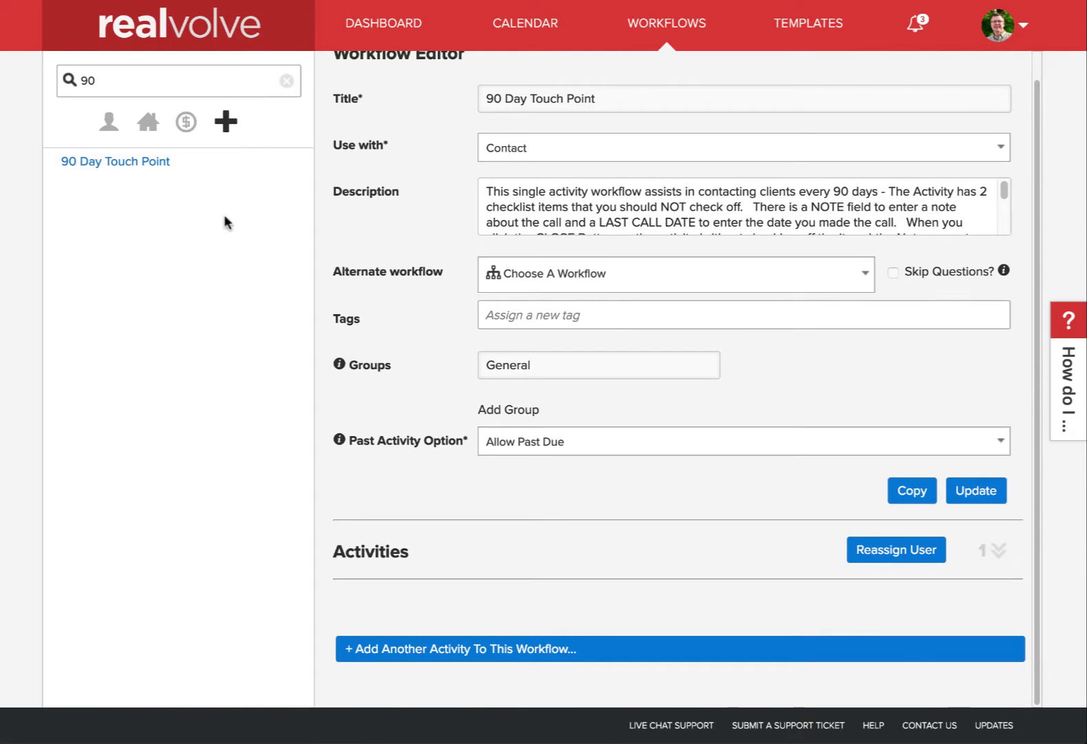
{"action": "scroll", "coordinate": [594, 213], "scroll_direction": "up", "scroll_amount": 1}
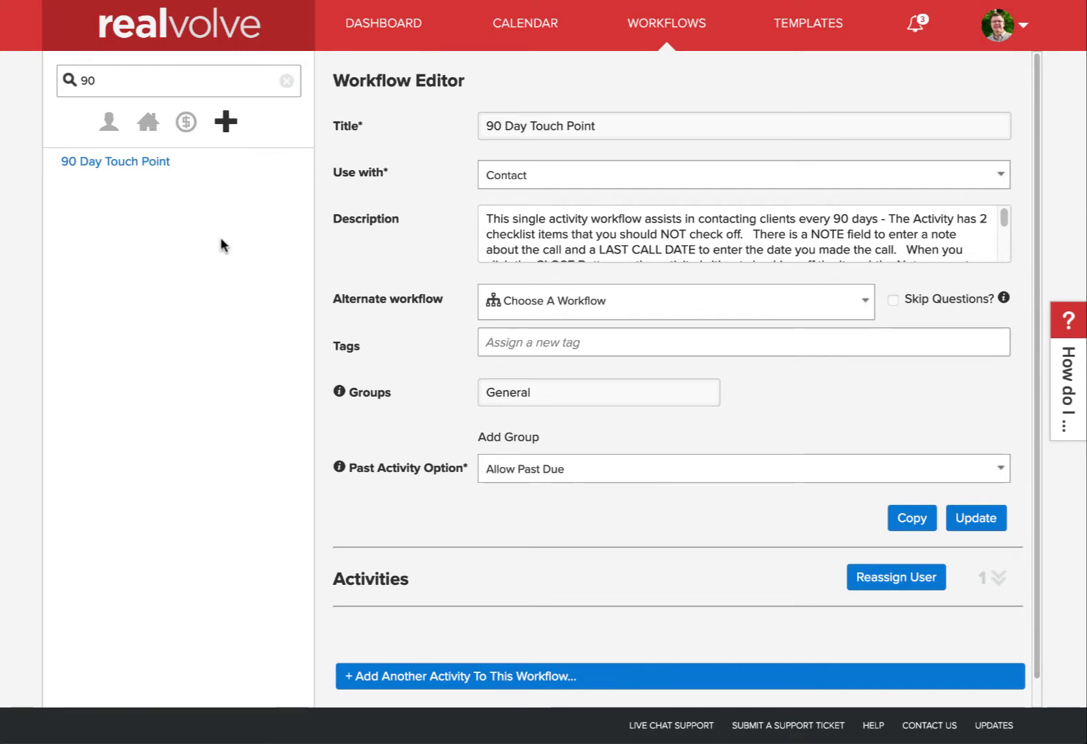
{"action": "mouse_move", "coordinate": [262, 172]}
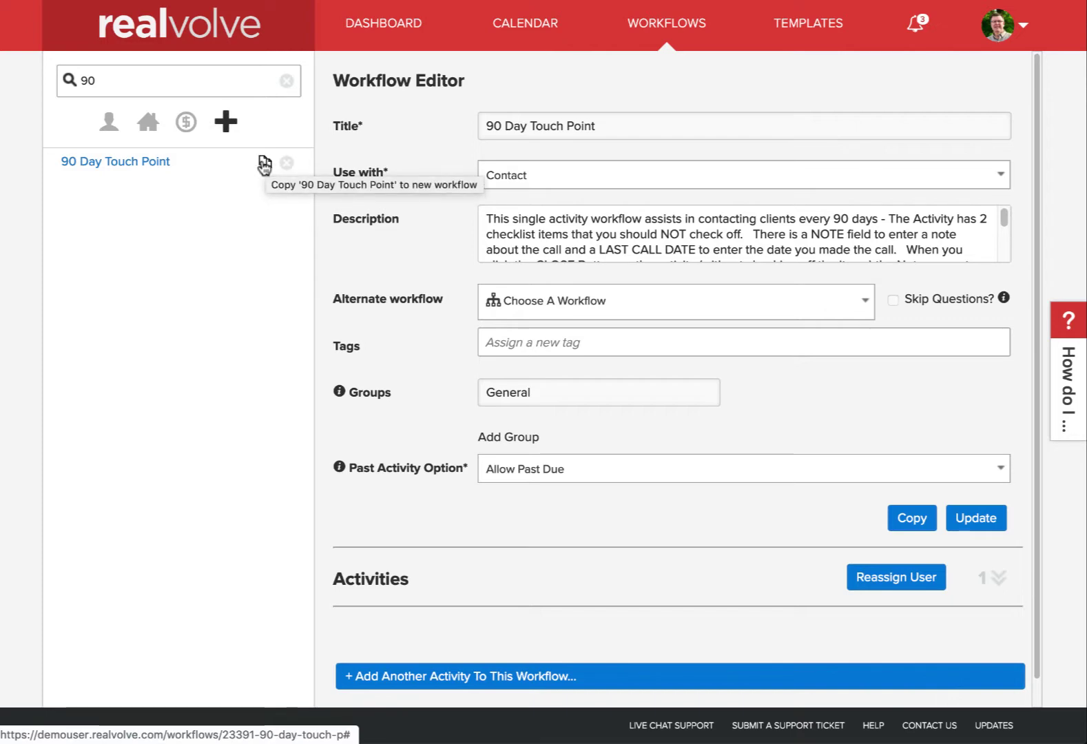
Copy the 90 Day Touch Point workflow to a new workflow titled '30 Day Touch Point'.
{"action": "left_click", "coordinate": [265, 164]}
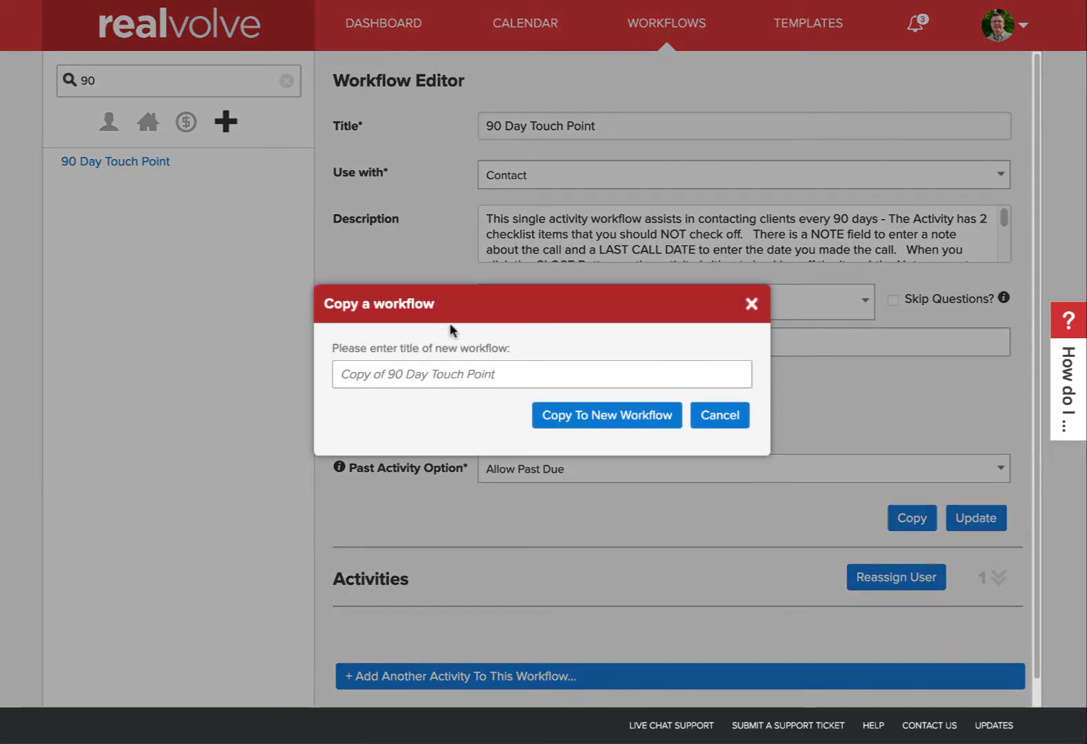
{"action": "left_click", "coordinate": [447, 371]}
{"action": "type", "text": "30 Day Tou"}
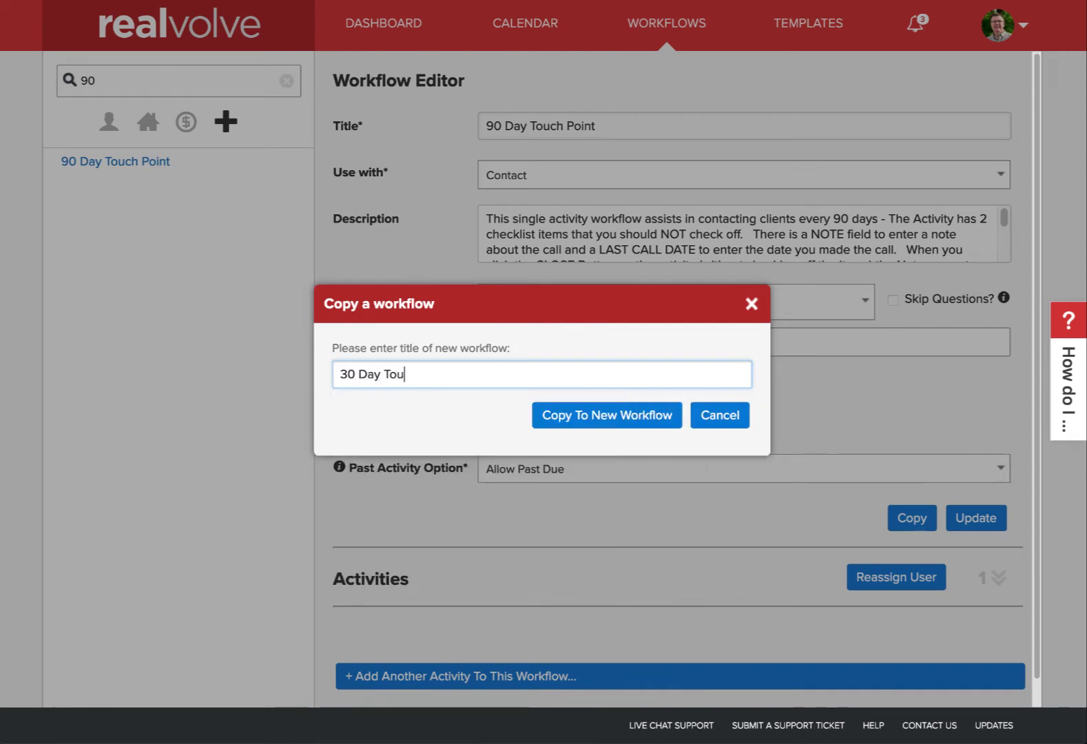
{"action": "type", "text": "ch Pa"}
{"action": "left_click", "coordinate": [601, 417]}
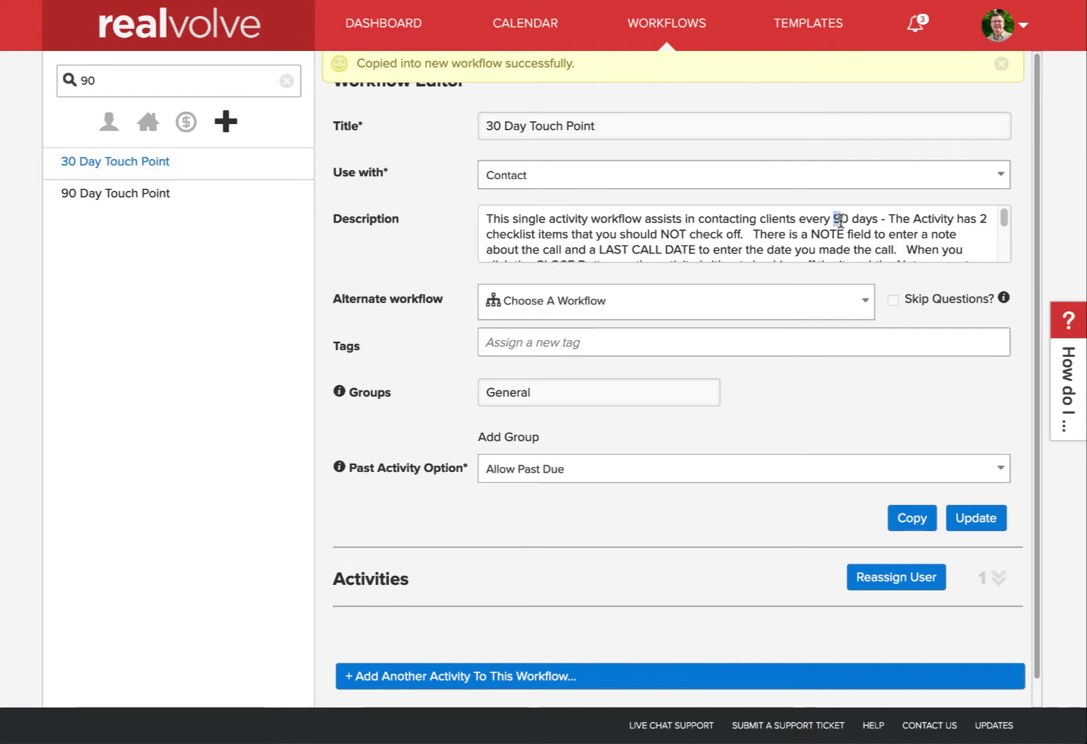
Change the description's '90 days' to '30 days'.
{"action": "type", "text": "3"}
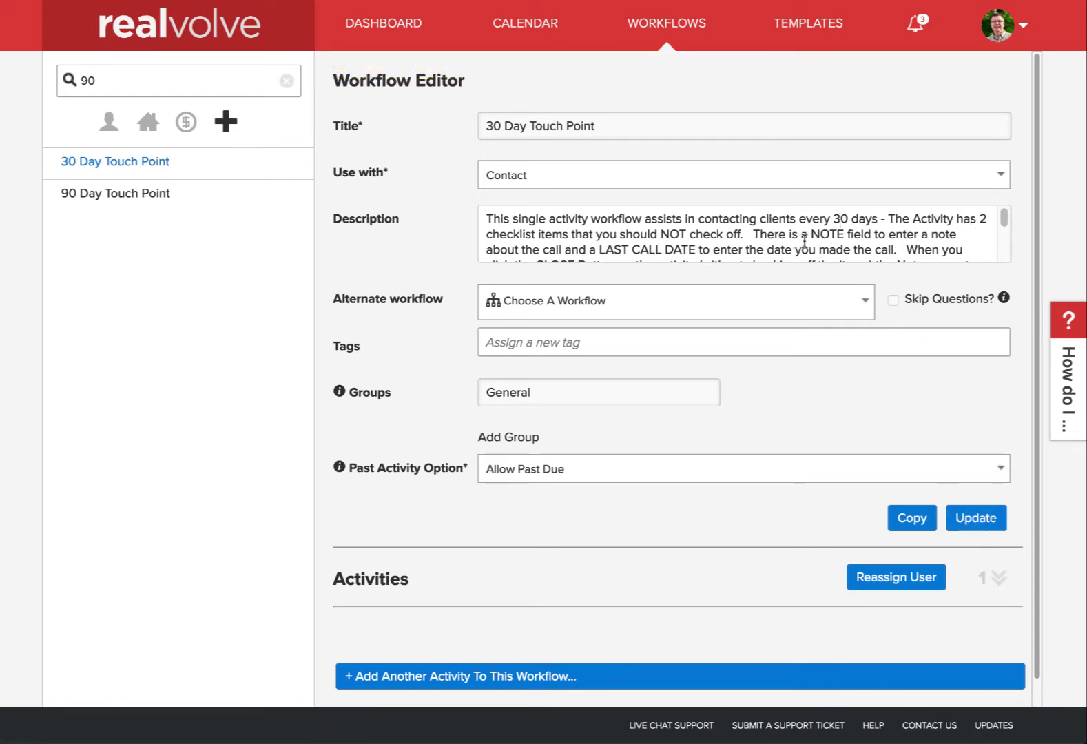
{"action": "scroll", "coordinate": [916, 236], "scroll_direction": "down", "scroll_amount": 2}
{"action": "scroll", "coordinate": [917, 237], "scroll_direction": "up", "scroll_amount": 1}
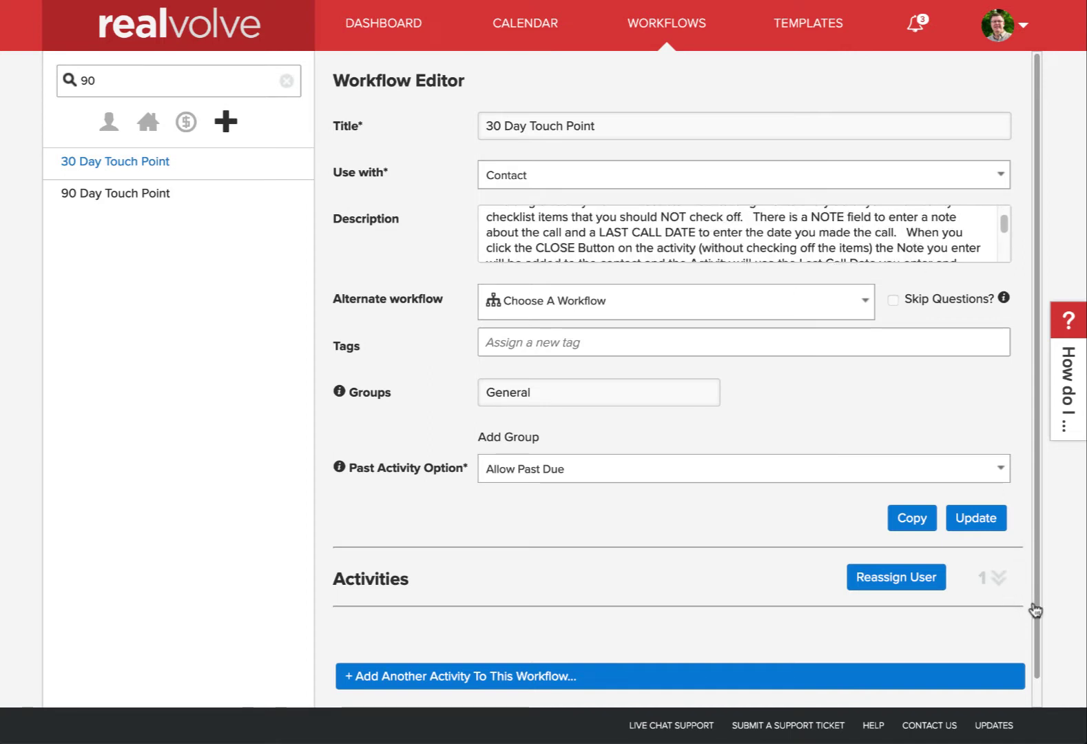
{"action": "left_click_drag", "start_coordinate": [1038, 611], "coordinate": [1035, 681]}
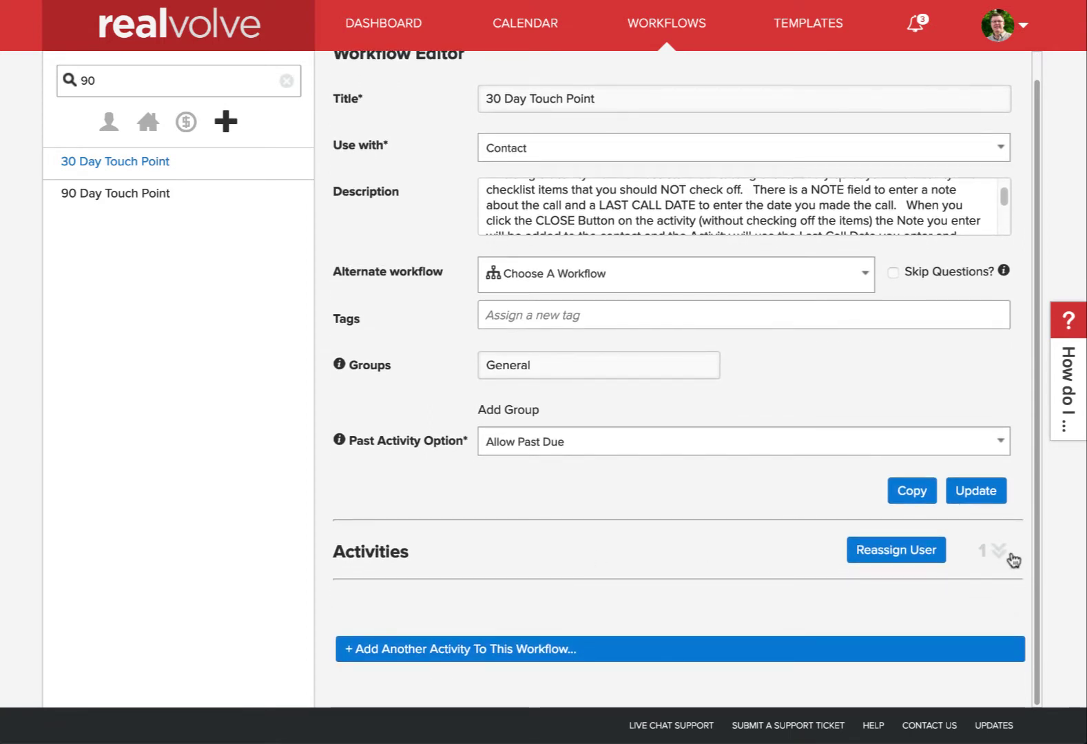
Edit the call activity's title from 90 to 30, giving 'Make 30 Day Call to [[Contact#FullName]]'.
{"action": "left_click", "coordinate": [1003, 557]}
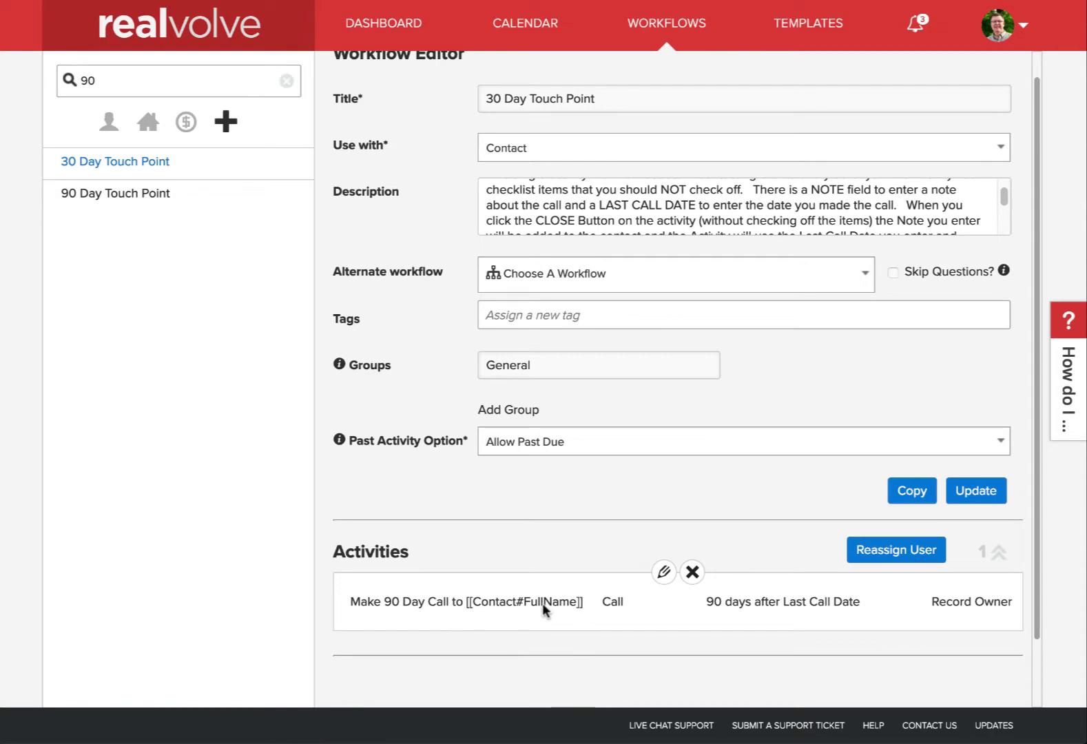
{"action": "left_click", "coordinate": [995, 553]}
{"action": "scroll", "coordinate": [694, 610], "scroll_direction": "down", "scroll_amount": 1}
{"action": "scroll", "coordinate": [694, 608], "scroll_direction": "down", "scroll_amount": 1}
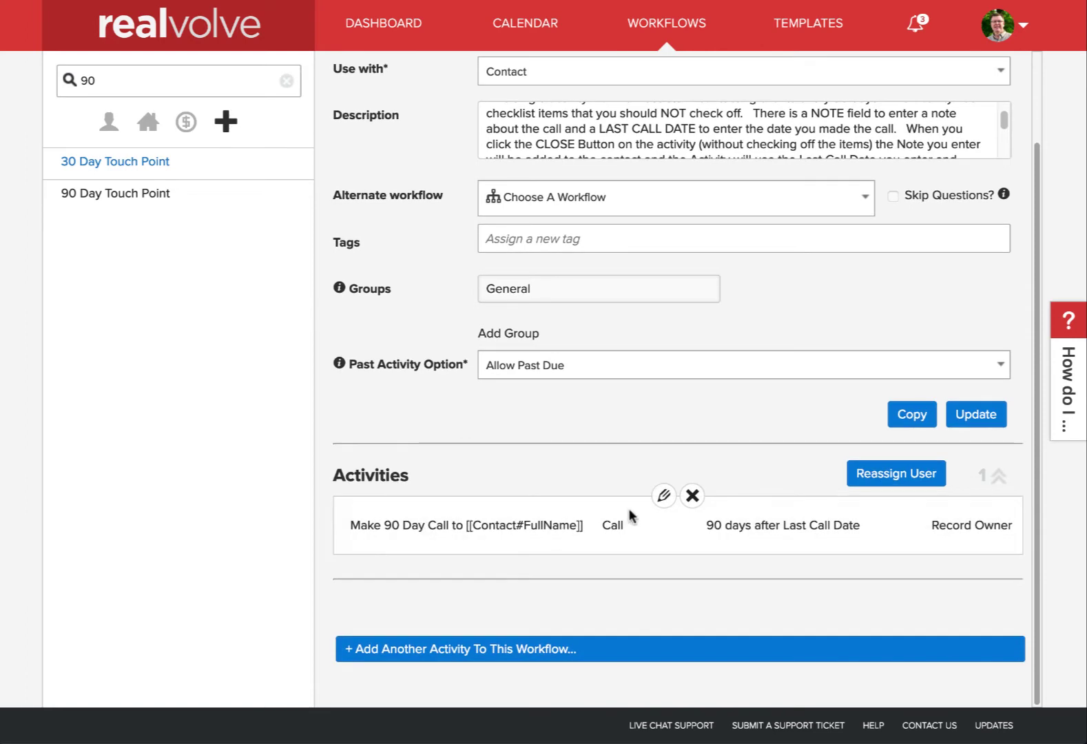
{"action": "left_click", "coordinate": [664, 495]}
{"action": "left_click", "coordinate": [483, 89]}
{"action": "type", "text": "3"}
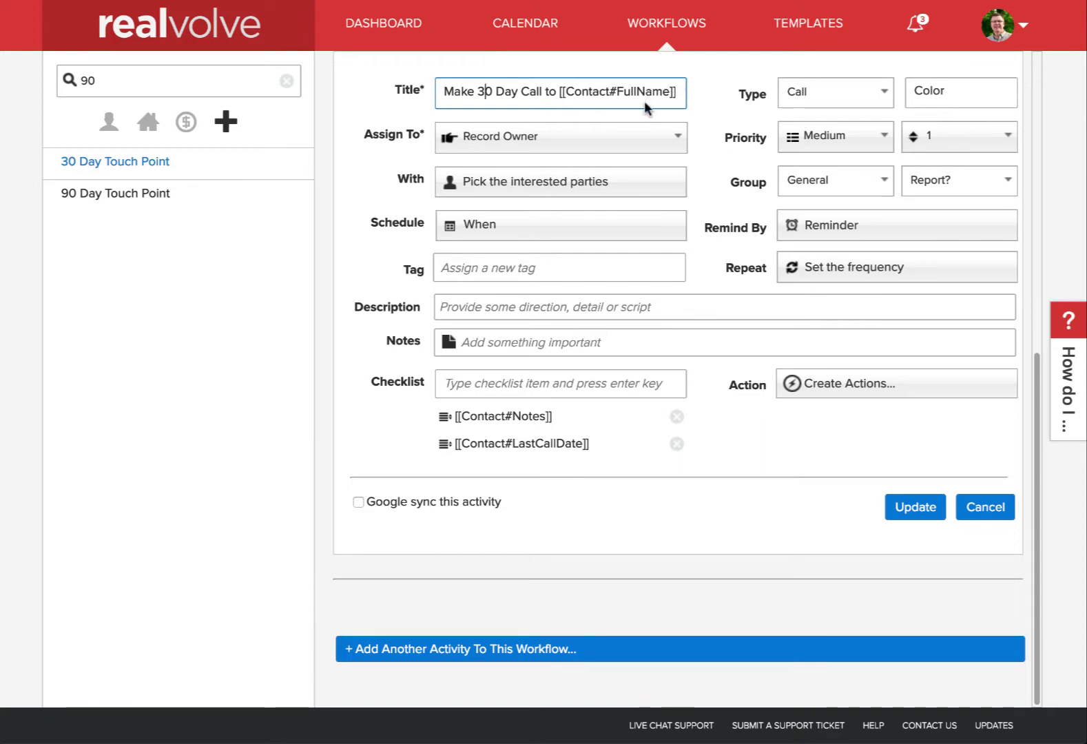
{"action": "left_click", "coordinate": [544, 157]}
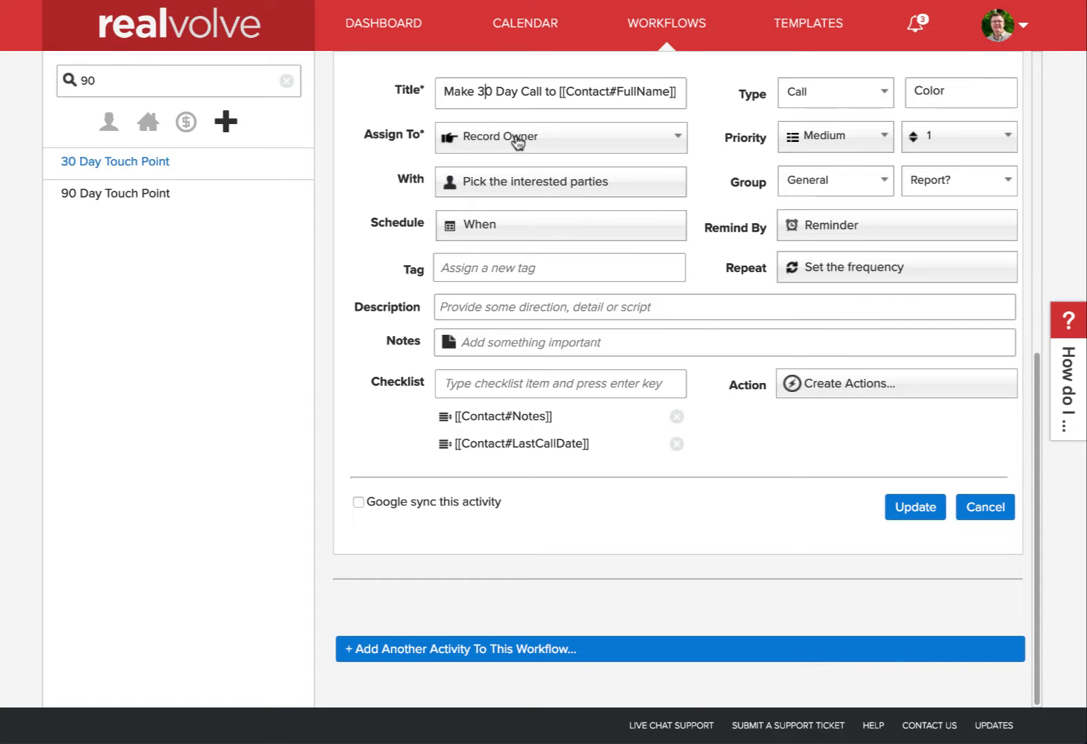
{"action": "left_click", "coordinate": [510, 193]}
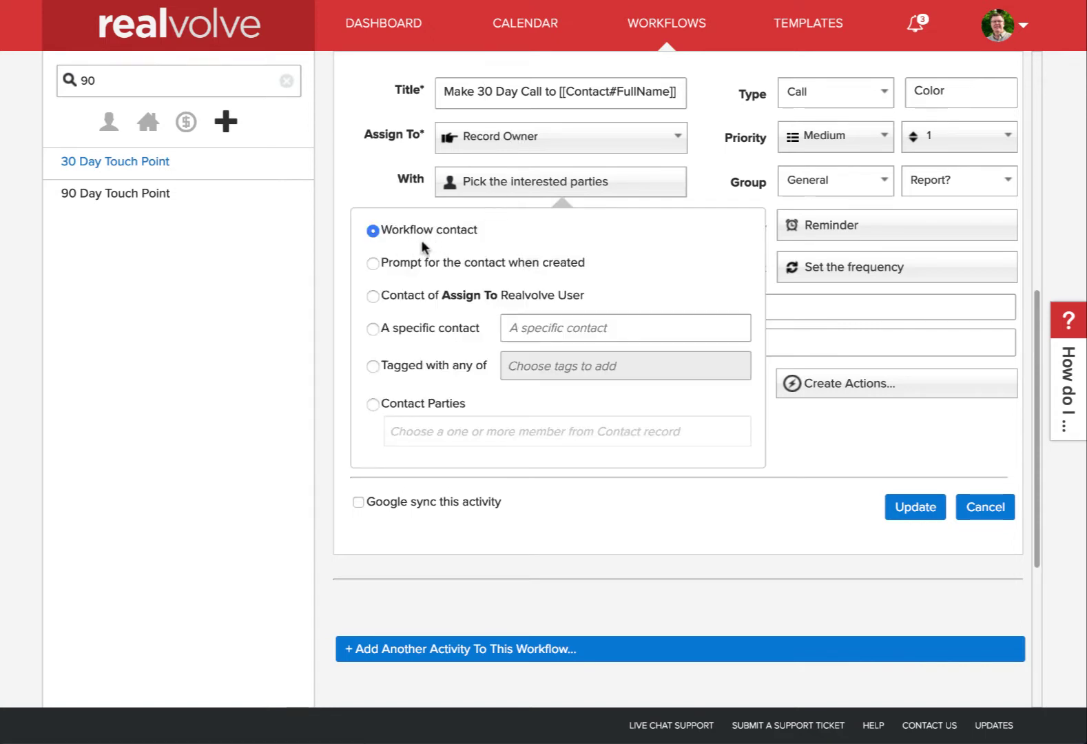
Set the call's schedule to a computed date of 30 Days After Last Call Date, 8:00am–9:00am.
{"action": "left_click", "coordinate": [507, 191]}
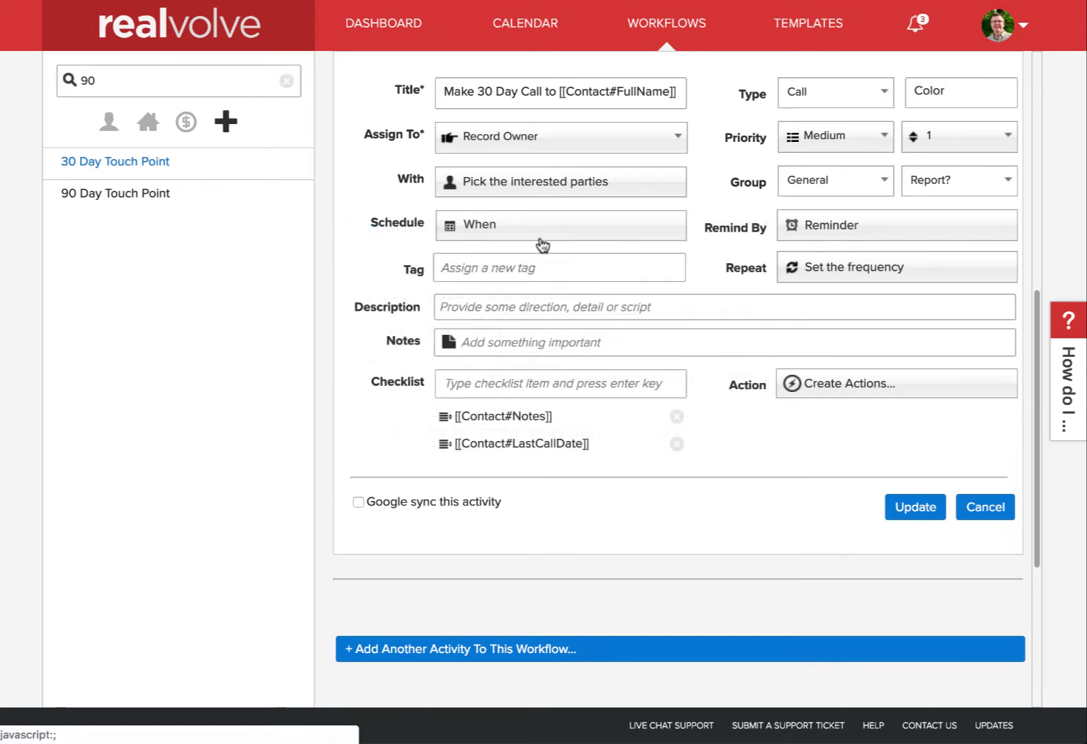
{"action": "left_click", "coordinate": [495, 236]}
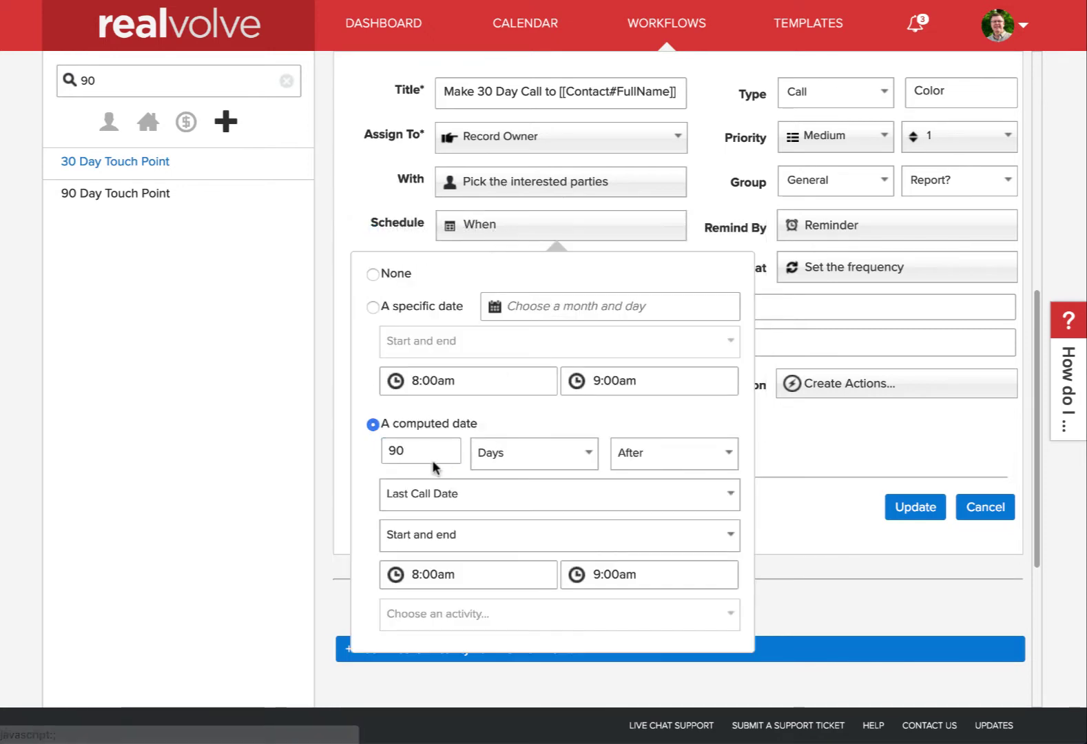
{"action": "left_click_drag", "start_coordinate": [424, 458], "coordinate": [370, 455]}
{"action": "type", "text": "3"}
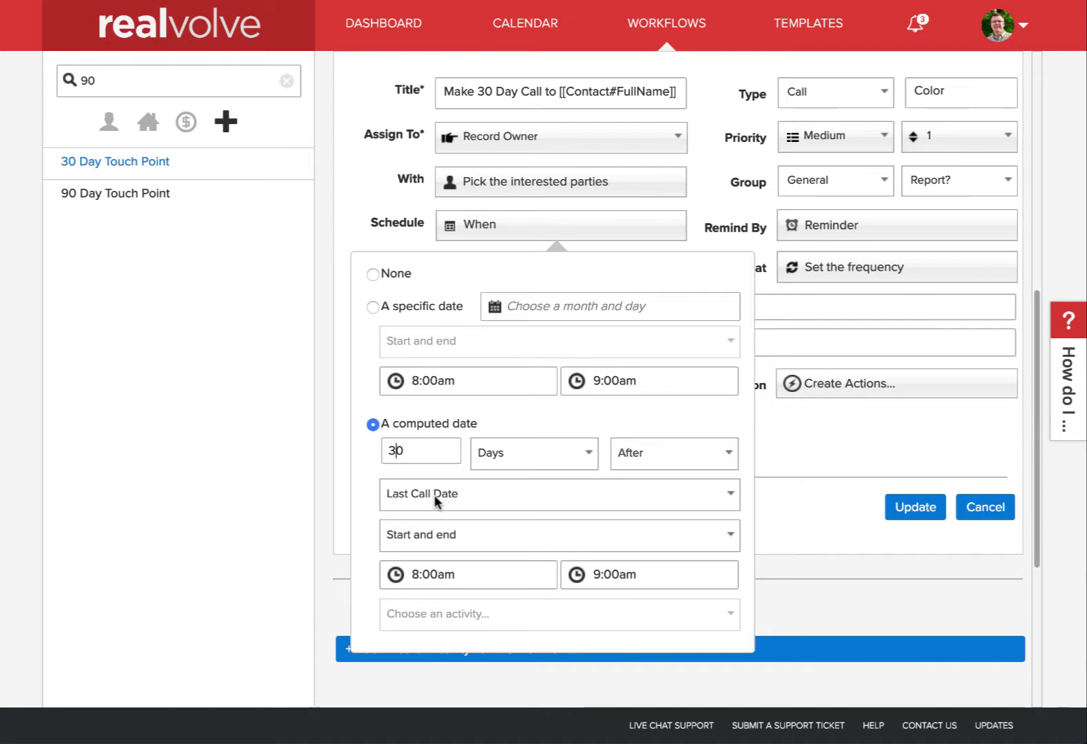
{"action": "left_click", "coordinate": [420, 493]}
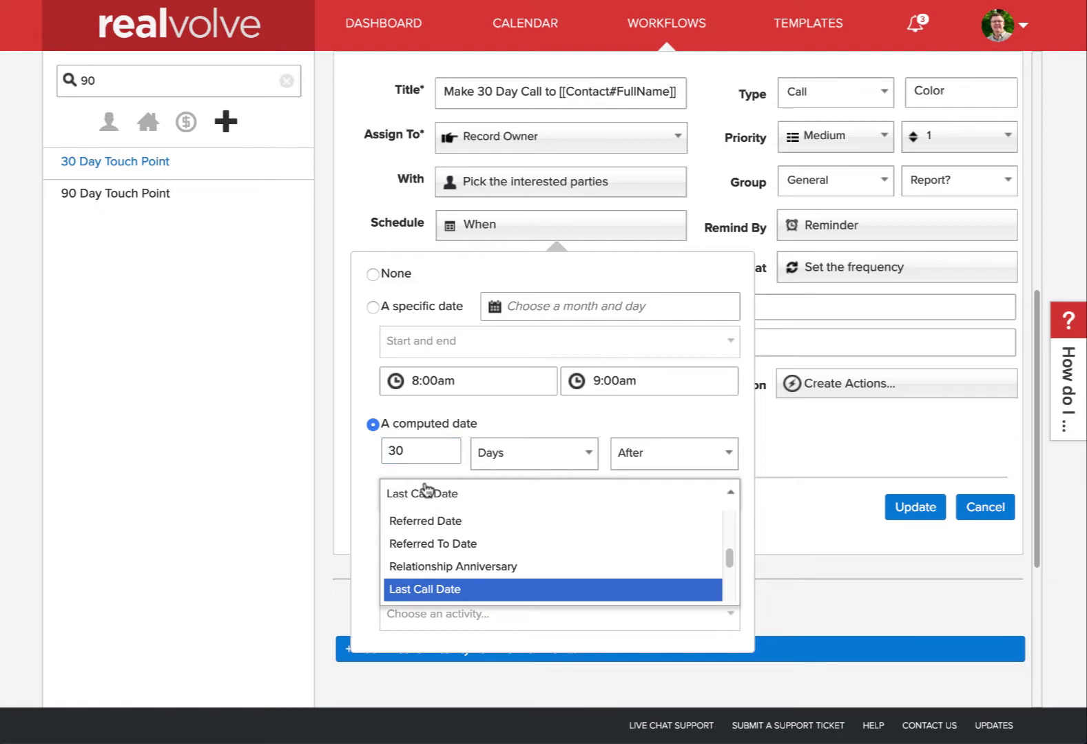
{"action": "left_click", "coordinate": [370, 484]}
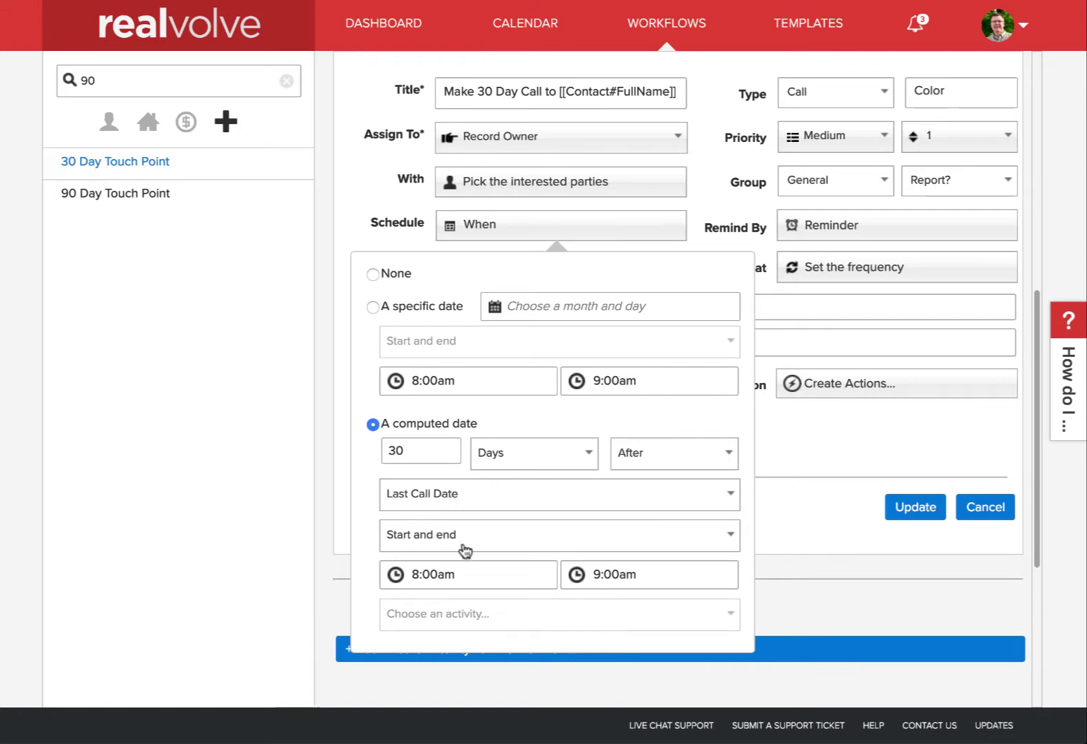
{"action": "left_click", "coordinate": [420, 573]}
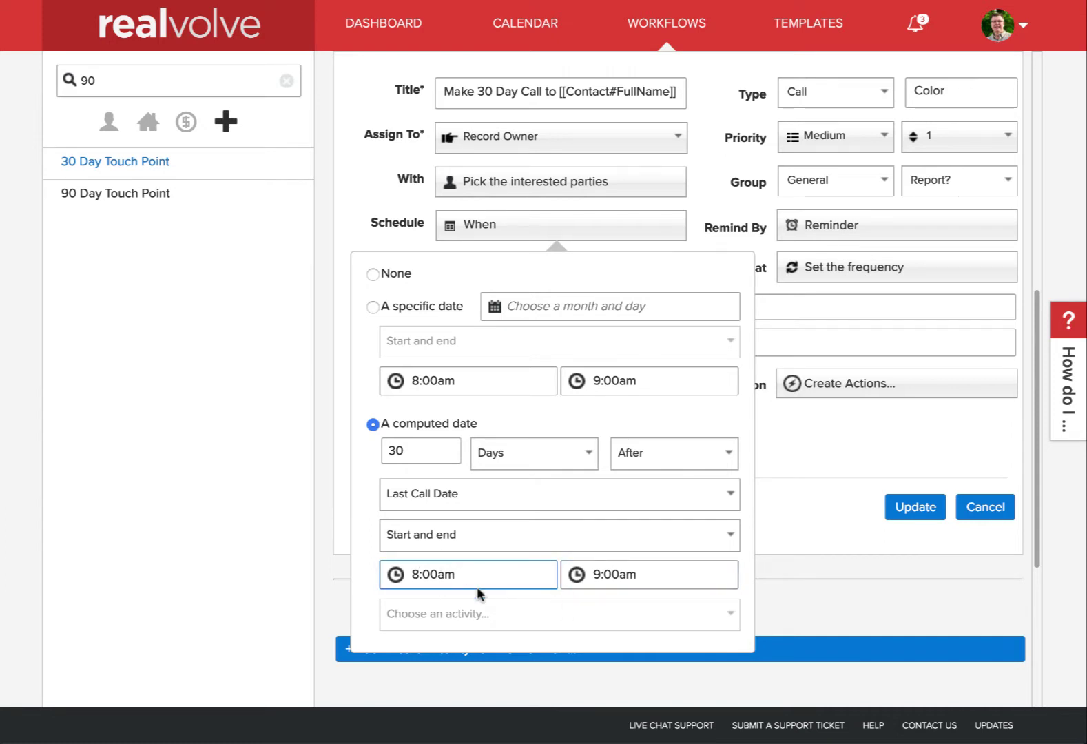
Update the call activity and review the Activities list showing it 30 days after Last Call Date.
{"action": "left_click", "coordinate": [838, 454]}
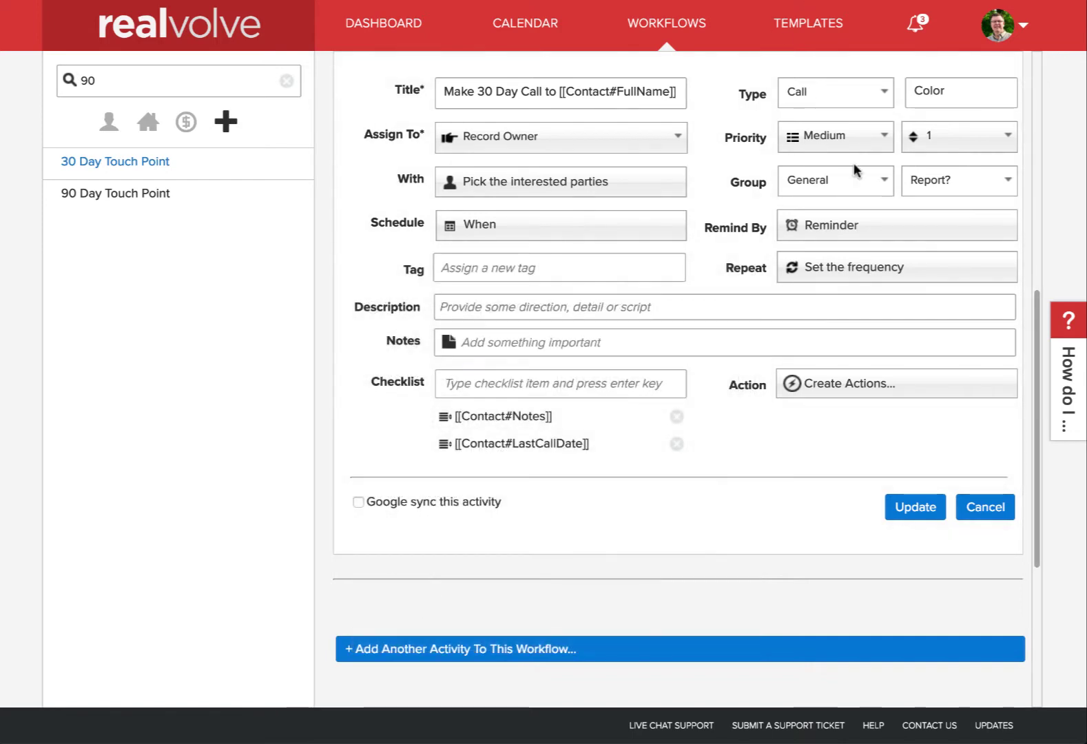
{"action": "left_click", "coordinate": [916, 507]}
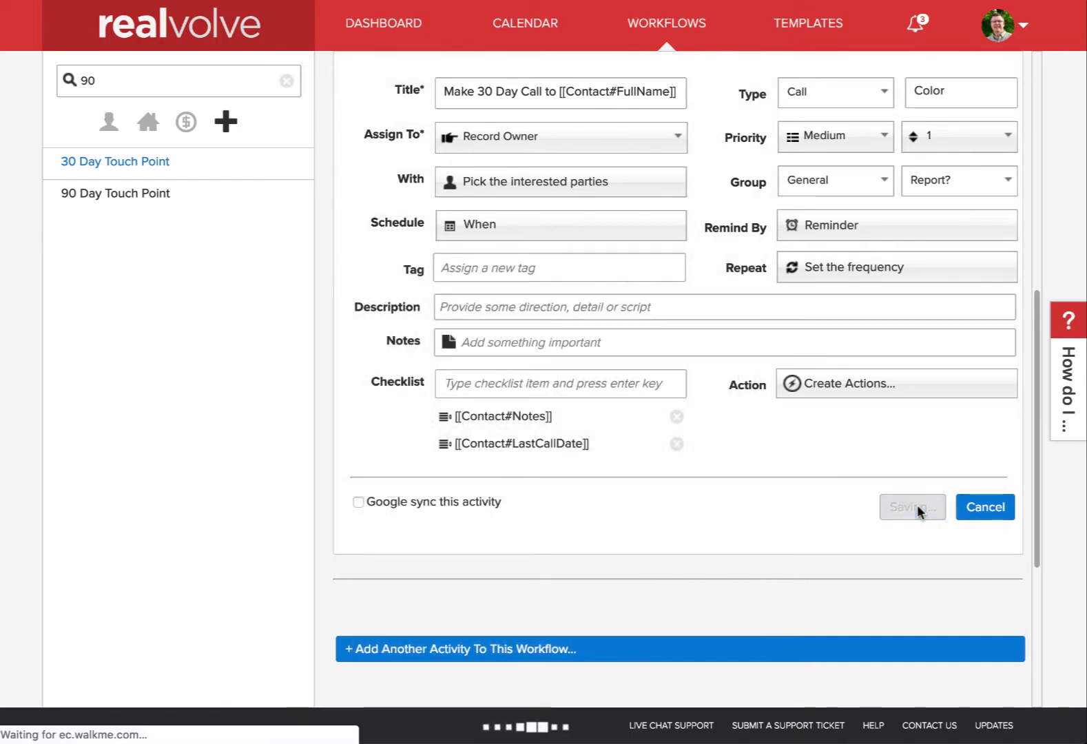
{"action": "scroll", "coordinate": [625, 251], "scroll_direction": "up", "scroll_amount": 6}
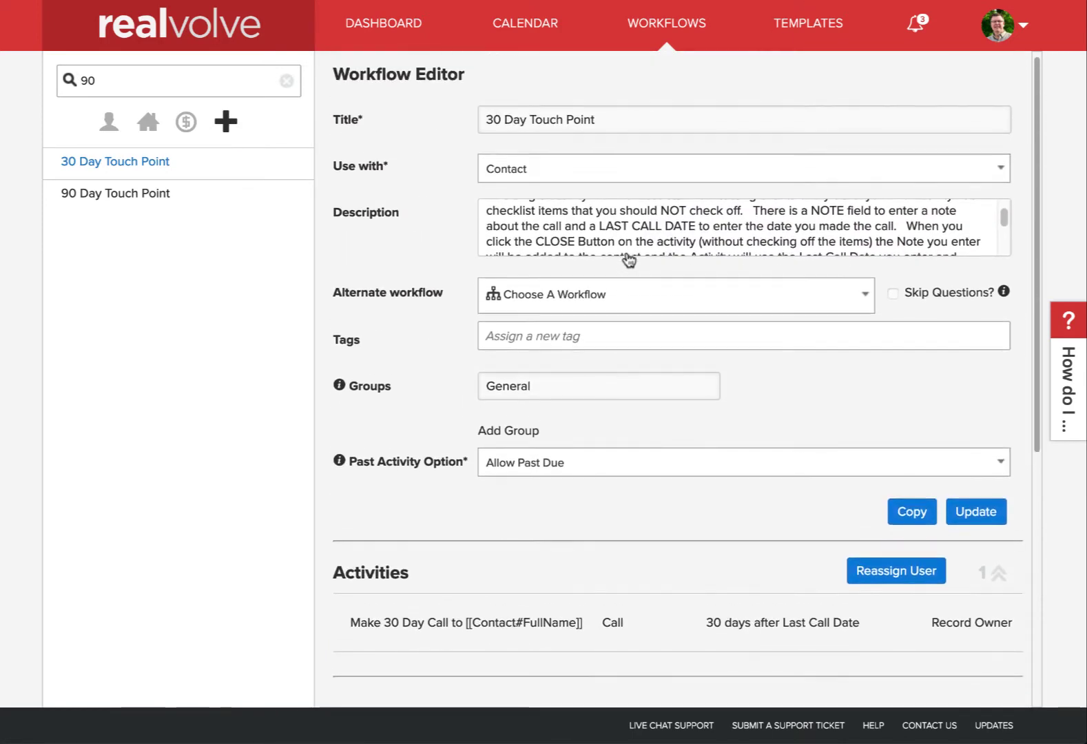
{"action": "scroll", "coordinate": [626, 252], "scroll_direction": "down", "scroll_amount": 4}
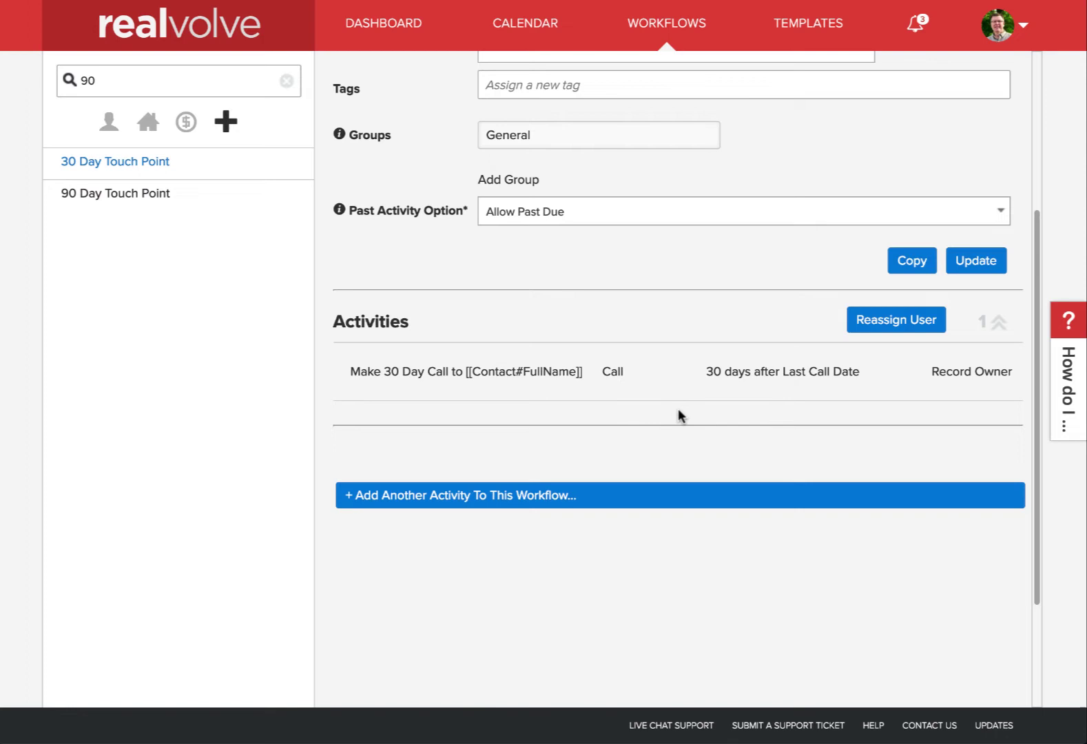
{"action": "scroll", "coordinate": [623, 424], "scroll_direction": "down", "scroll_amount": 1}
{"action": "scroll", "coordinate": [742, 400], "scroll_direction": "up", "scroll_amount": 5}
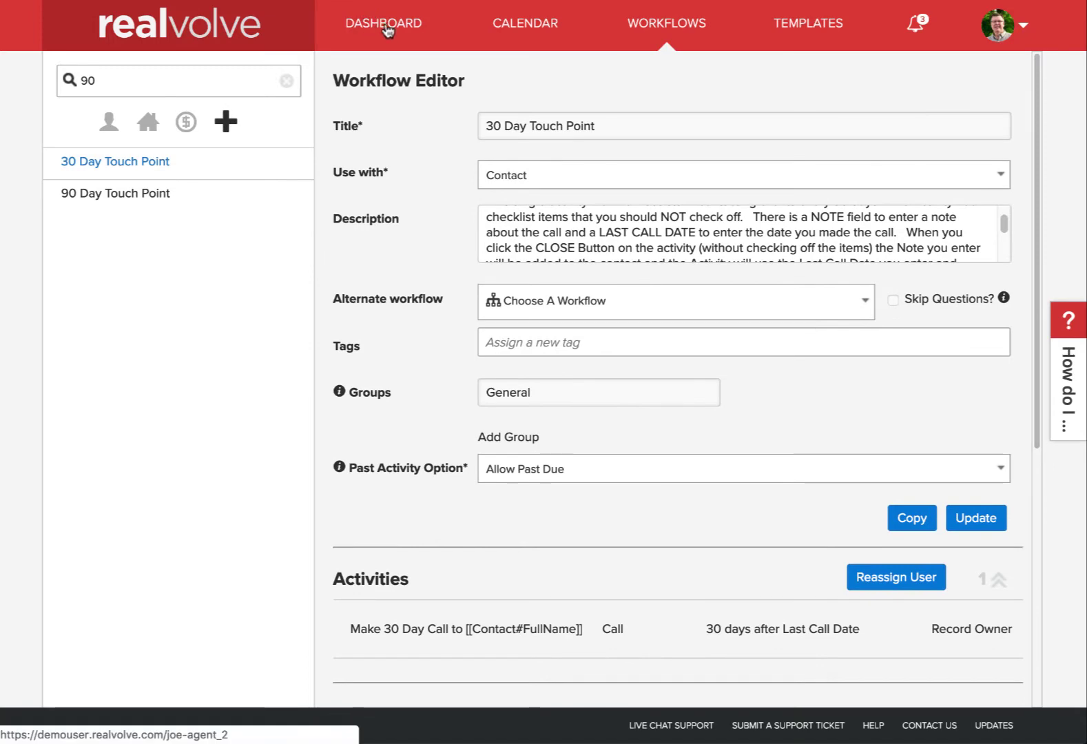
From the Dashboard, open the recent contact and start the 30 Day Touch Point workflow.
{"action": "left_click", "coordinate": [386, 27]}
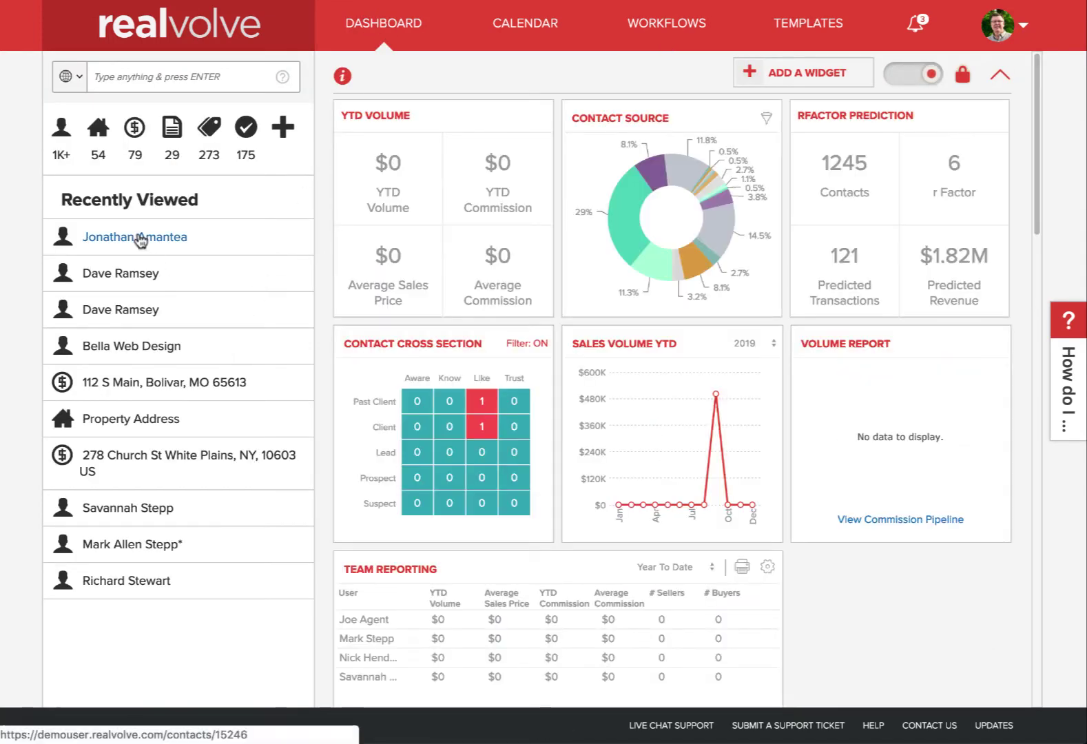
{"action": "left_click", "coordinate": [141, 238]}
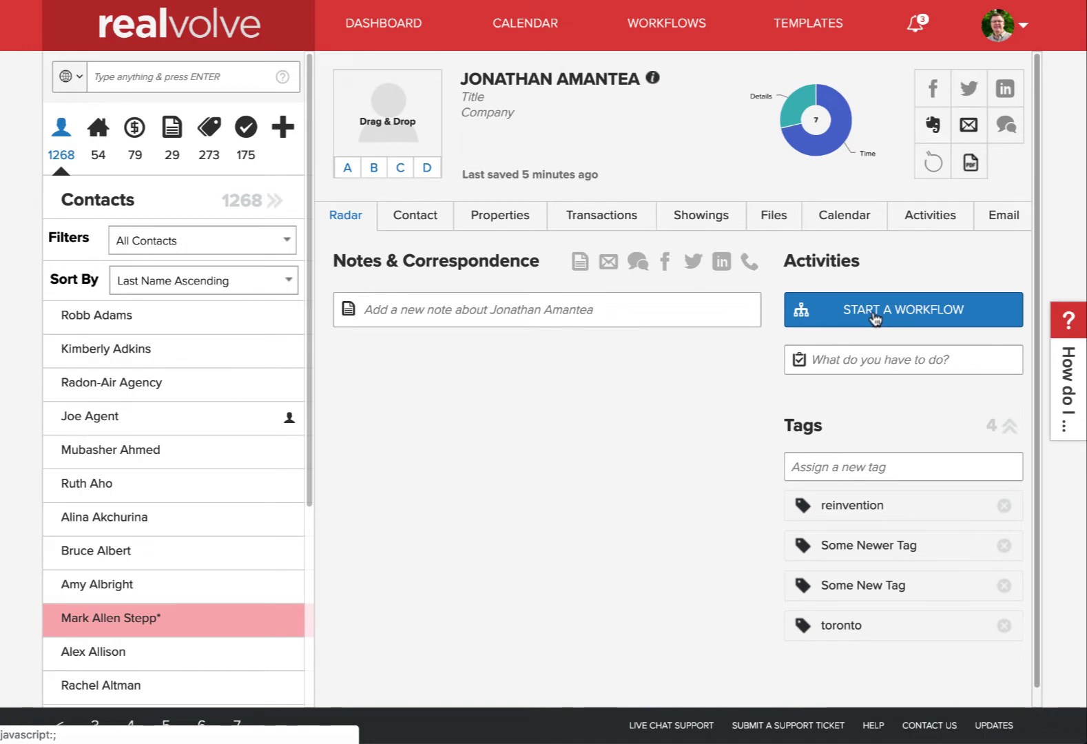
{"action": "left_click", "coordinate": [874, 318]}
{"action": "left_click", "coordinate": [691, 378]}
{"action": "type", "text": "30"}
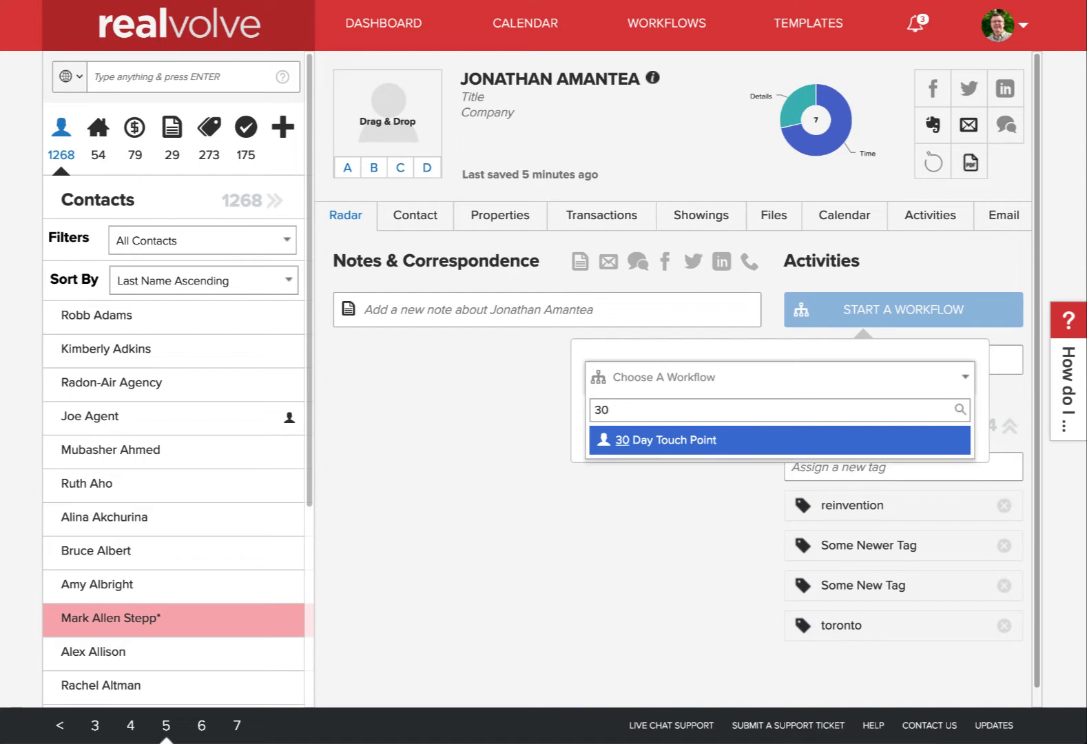
{"action": "left_click", "coordinate": [667, 444]}
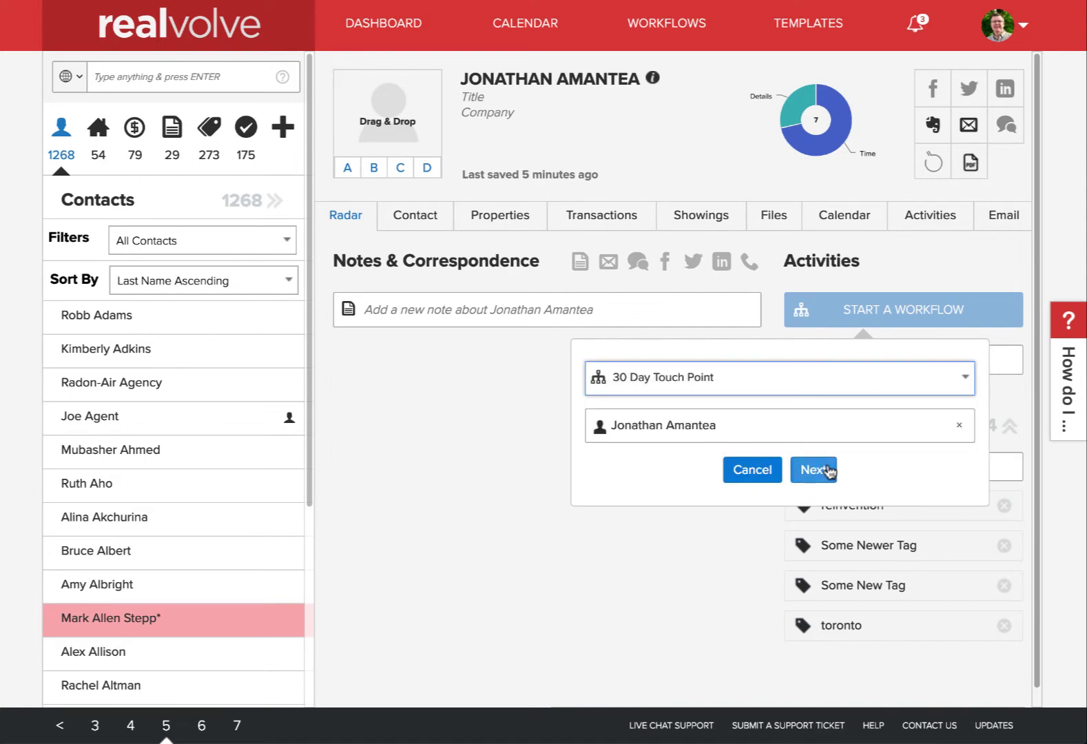
Keep the call activity and record owner, set Last call date to Feb 26, 2019, and finish.
{"action": "left_click", "coordinate": [826, 471]}
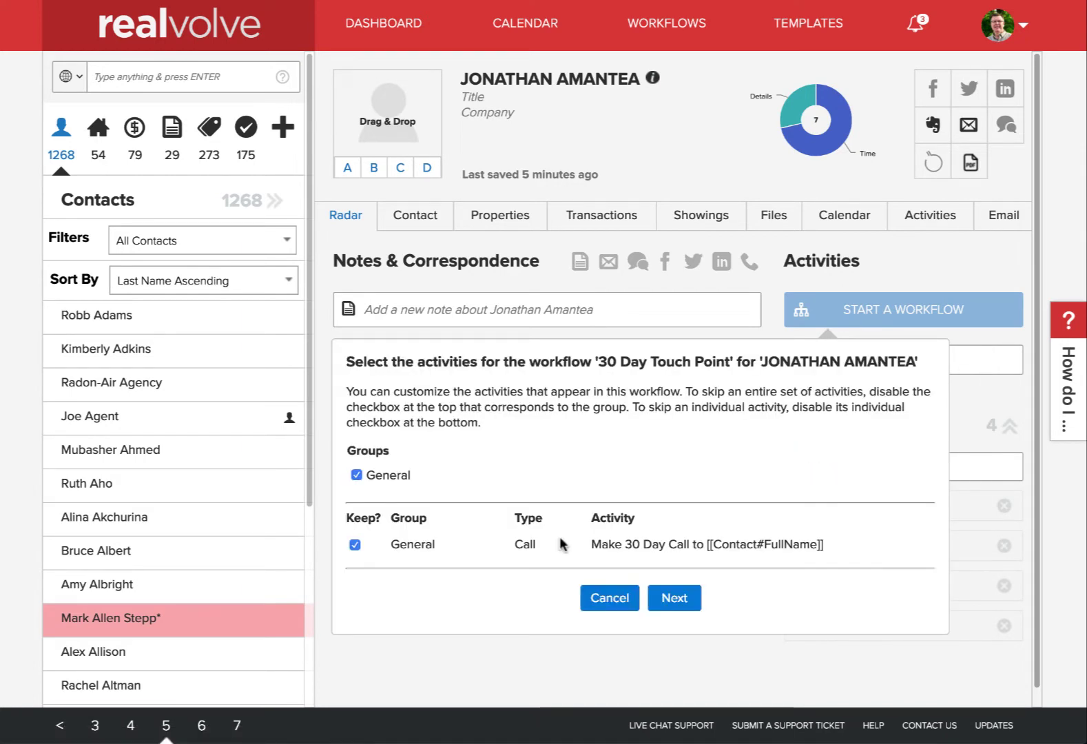
{"action": "left_click", "coordinate": [668, 599]}
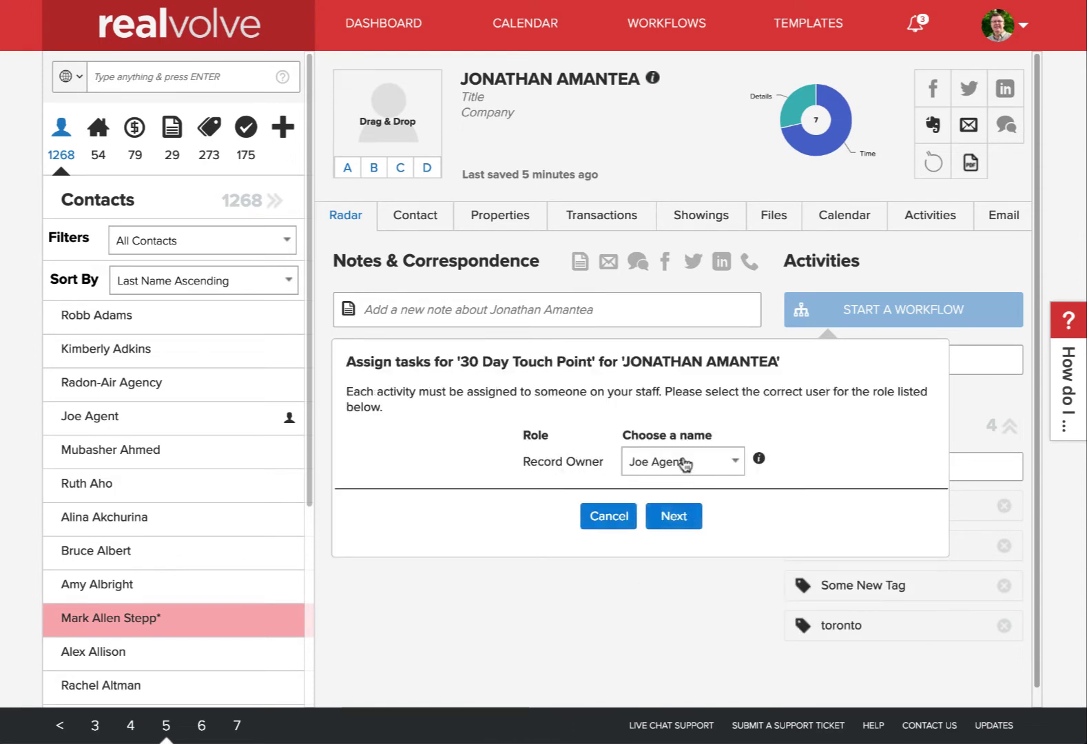
{"action": "left_click", "coordinate": [682, 517]}
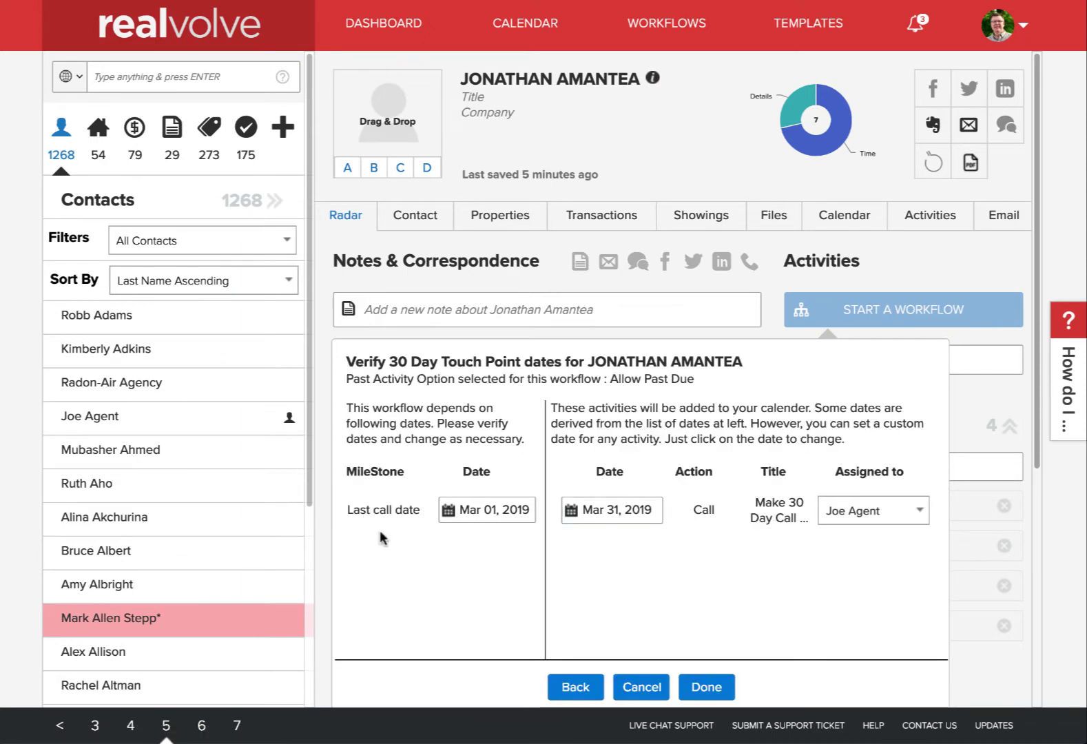
{"action": "left_click", "coordinate": [506, 510]}
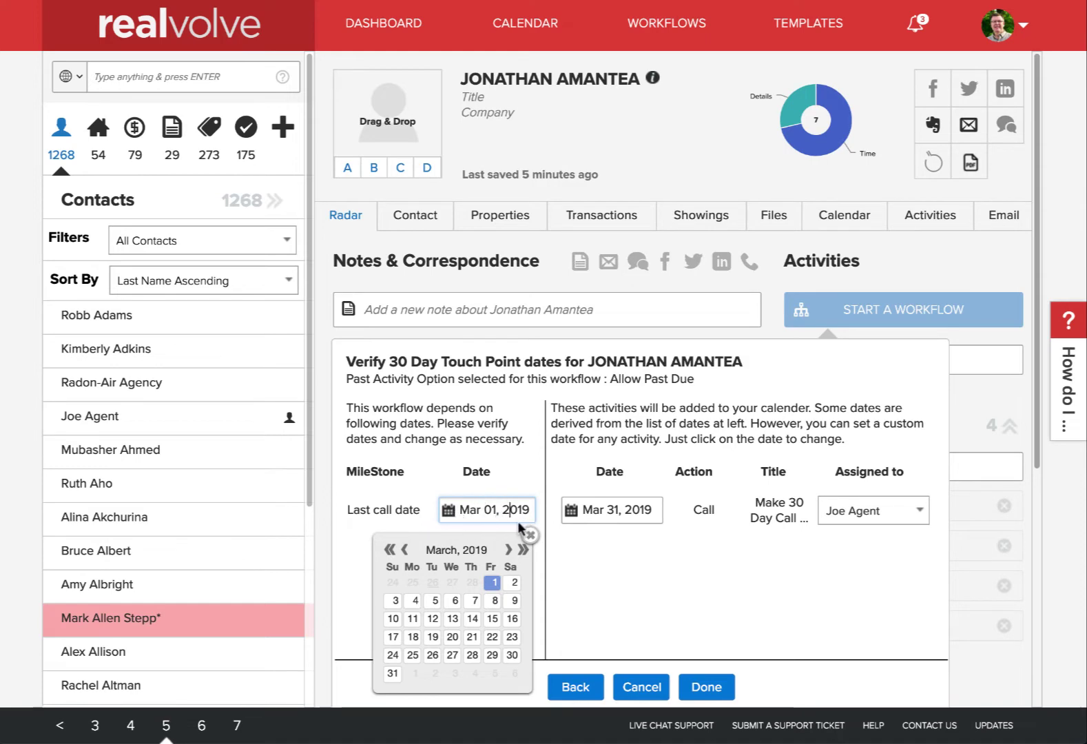
{"action": "left_click", "coordinate": [407, 551]}
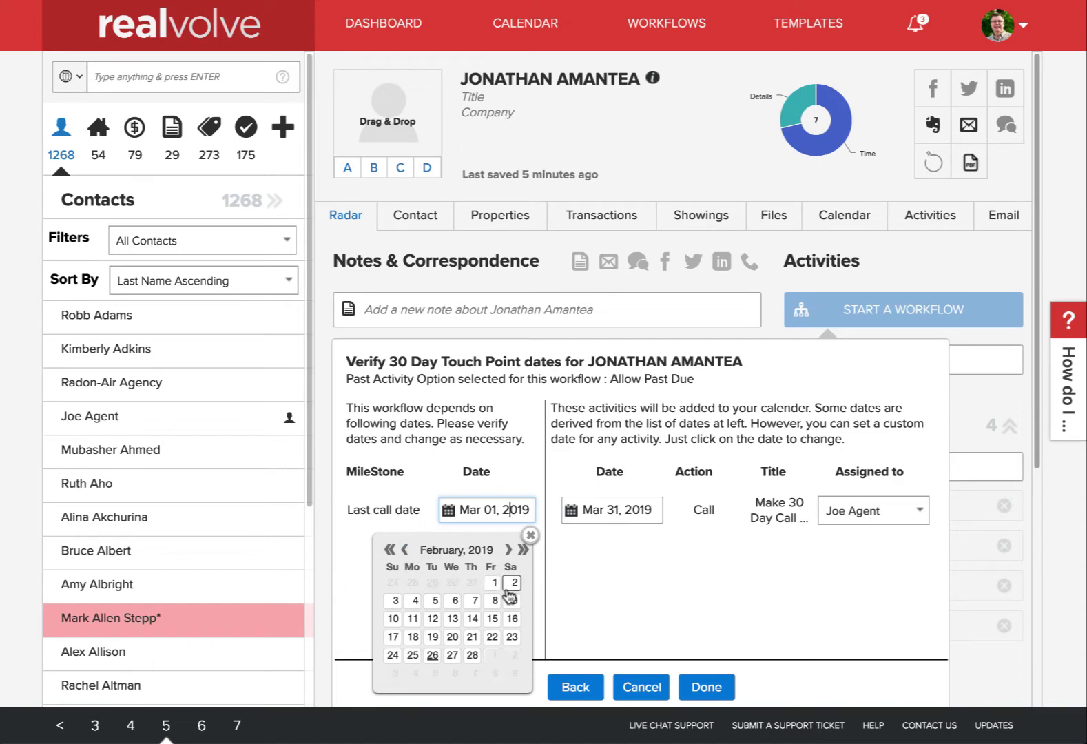
{"action": "left_click", "coordinate": [432, 656]}
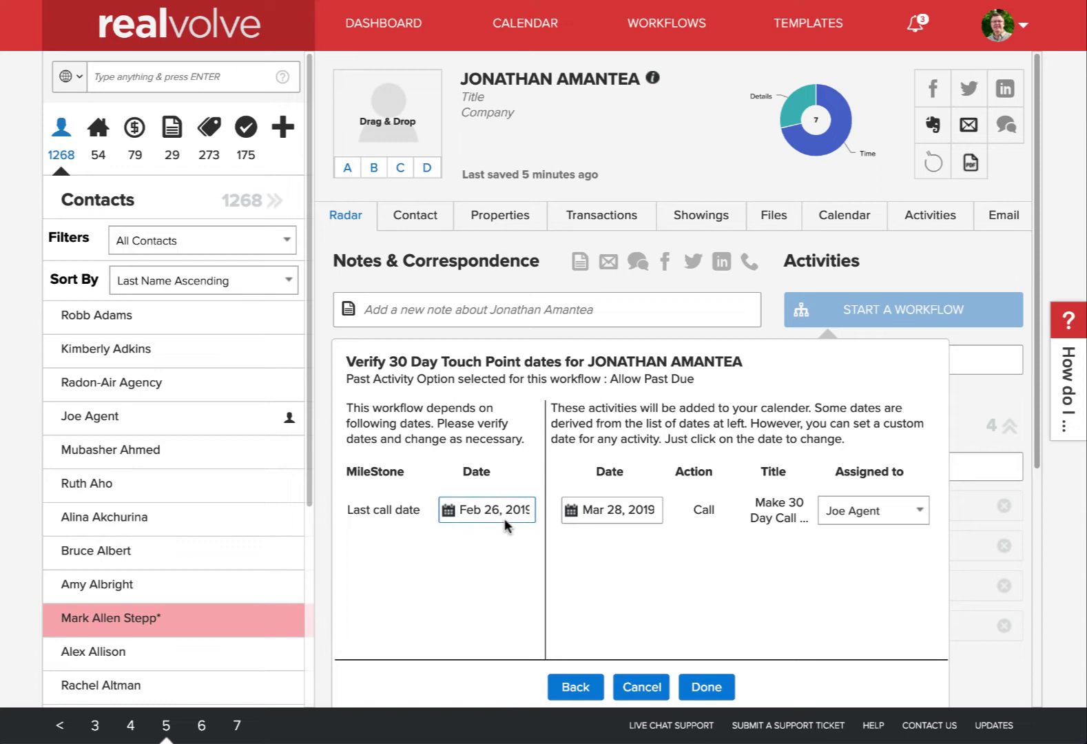
{"action": "left_click", "coordinate": [707, 688]}
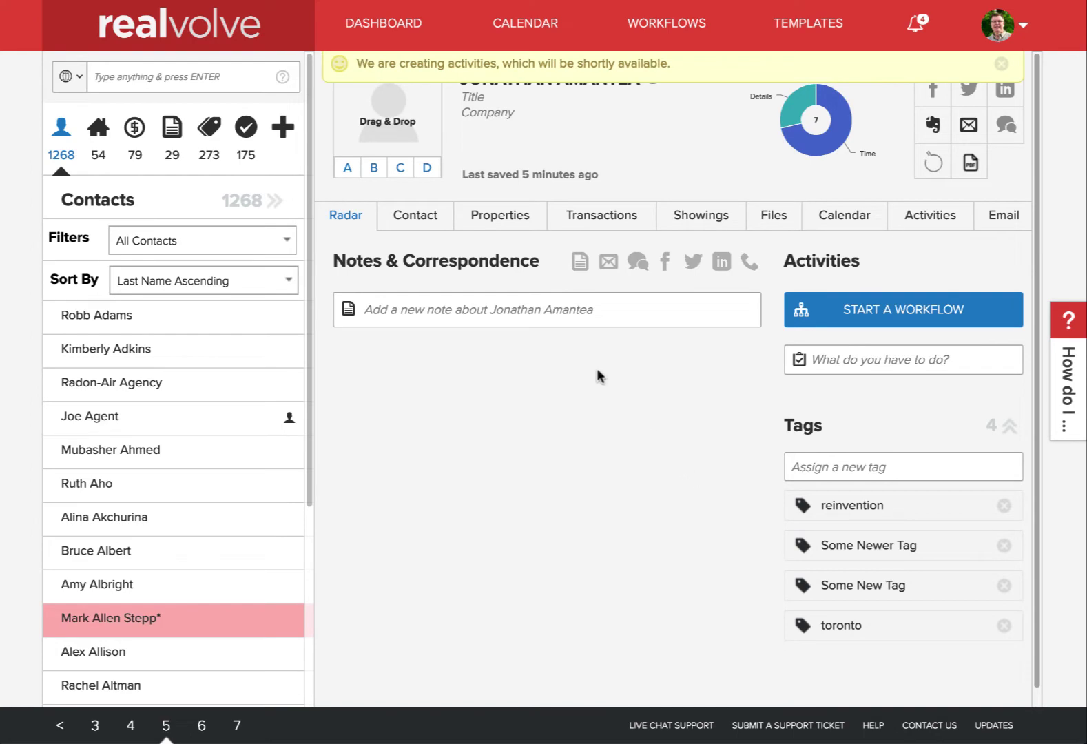
Check the contact's Last call date, then view Activities showing the 30 Day Call due Mar 28, 2019.
{"action": "left_click", "coordinate": [417, 218]}
{"action": "scroll", "coordinate": [861, 456], "scroll_direction": "down", "scroll_amount": 10}
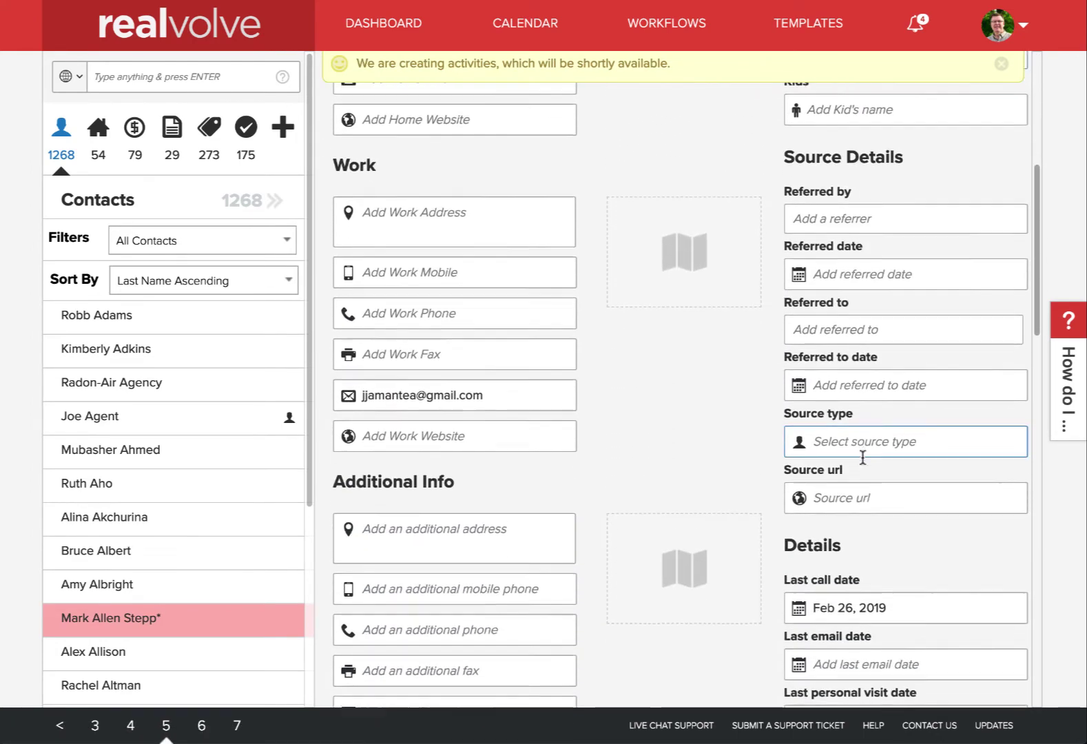
{"action": "scroll", "coordinate": [835, 561], "scroll_direction": "down", "scroll_amount": 1}
{"action": "left_click", "coordinate": [834, 589]}
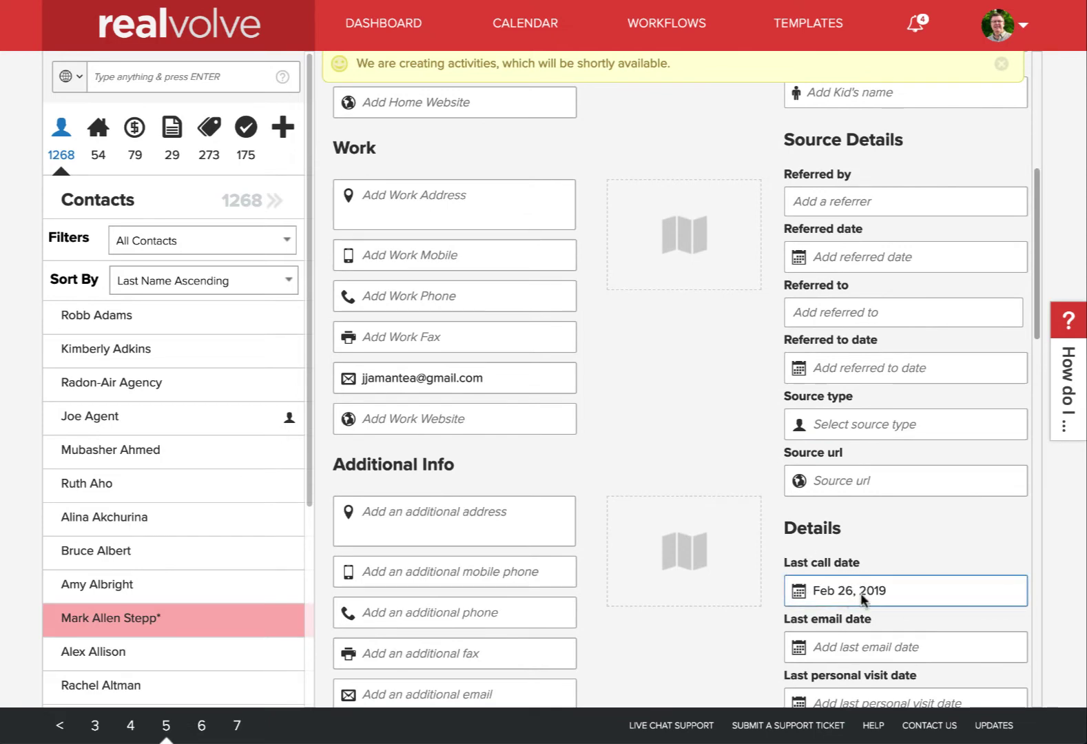
{"action": "left_click", "coordinate": [692, 324]}
{"action": "scroll", "coordinate": [684, 302], "scroll_direction": "up", "scroll_amount": 5}
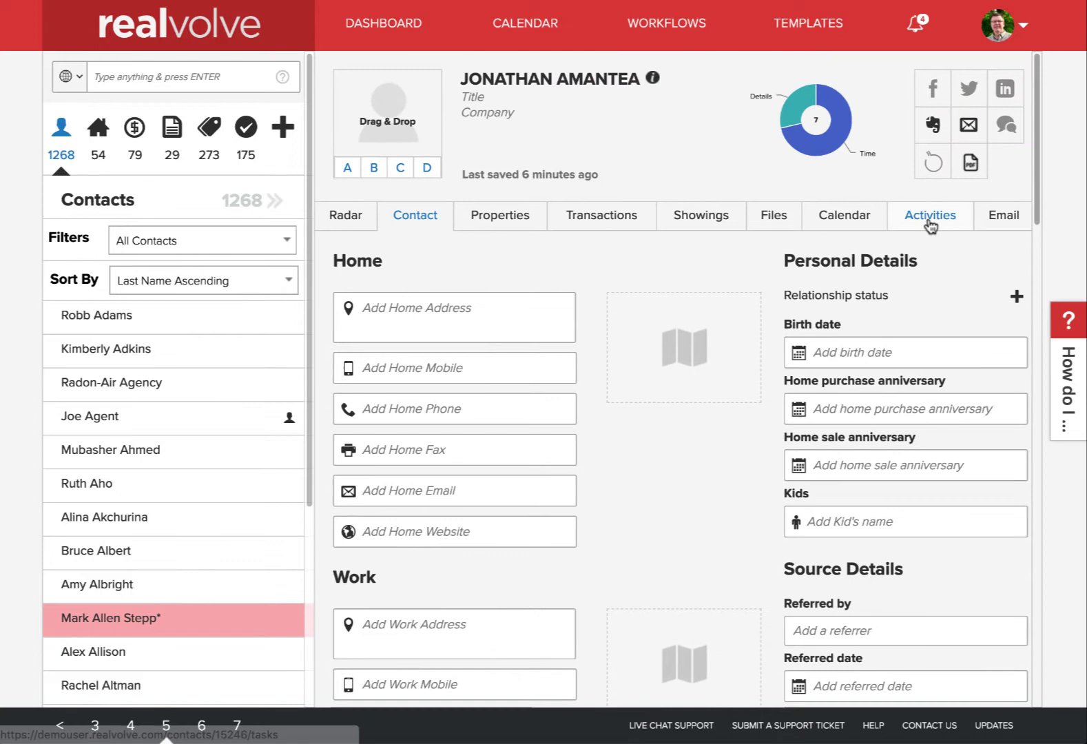
{"action": "left_click", "coordinate": [923, 219]}
{"action": "mouse_move", "coordinate": [497, 368]}
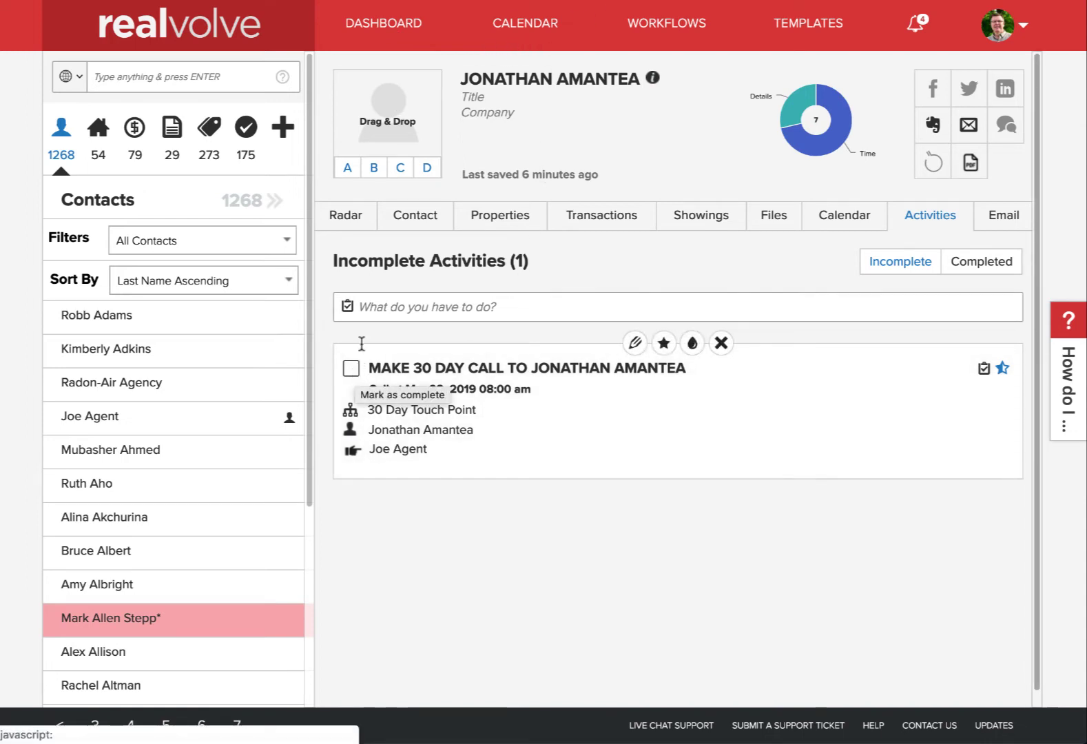
Show the calendar in month view for March 2019 and open the Mar 28 Make 30 Day Call event.
{"action": "left_click", "coordinate": [539, 33]}
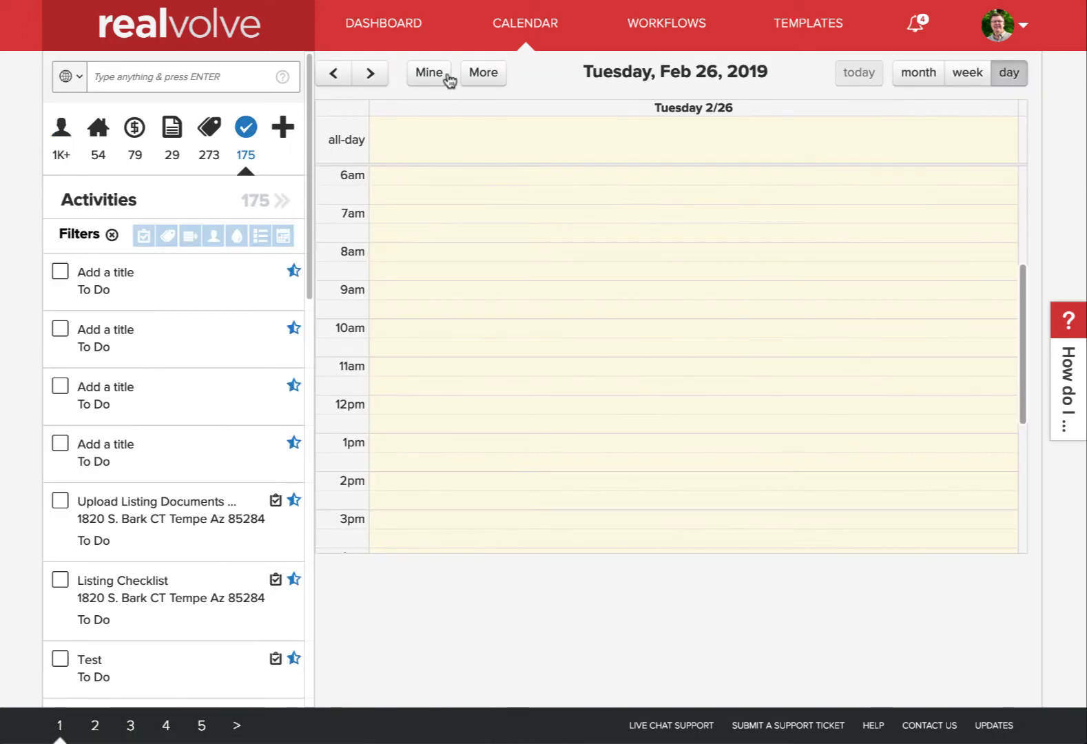
{"action": "left_click", "coordinate": [920, 77]}
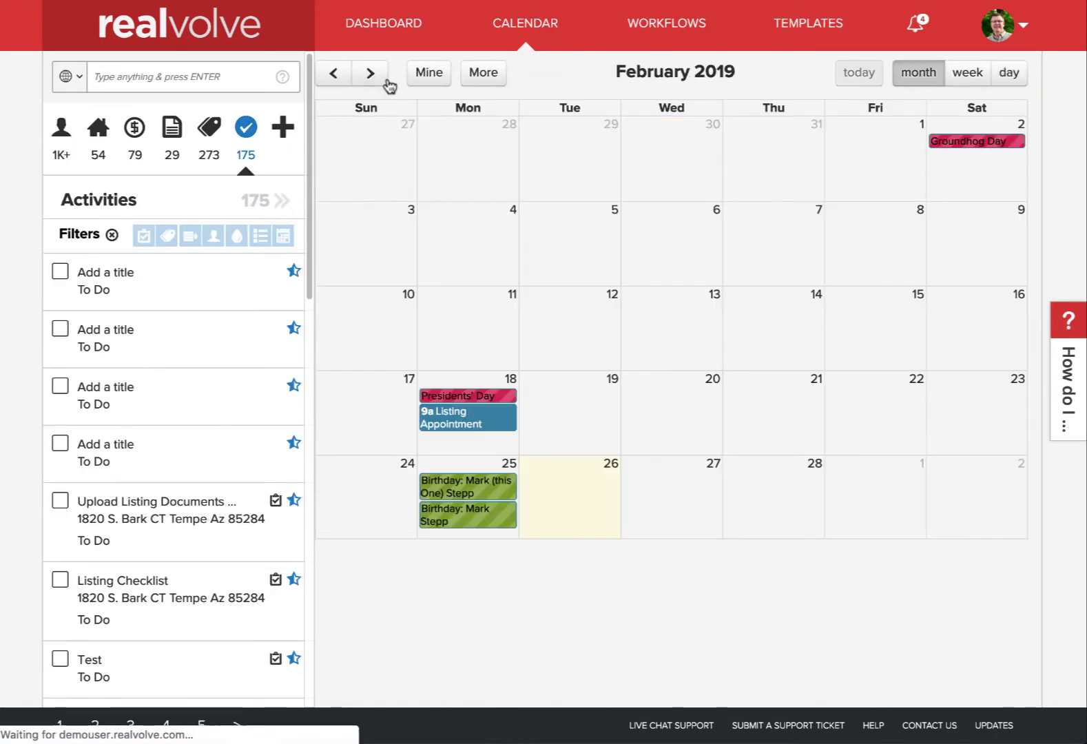
{"action": "left_click", "coordinate": [375, 78]}
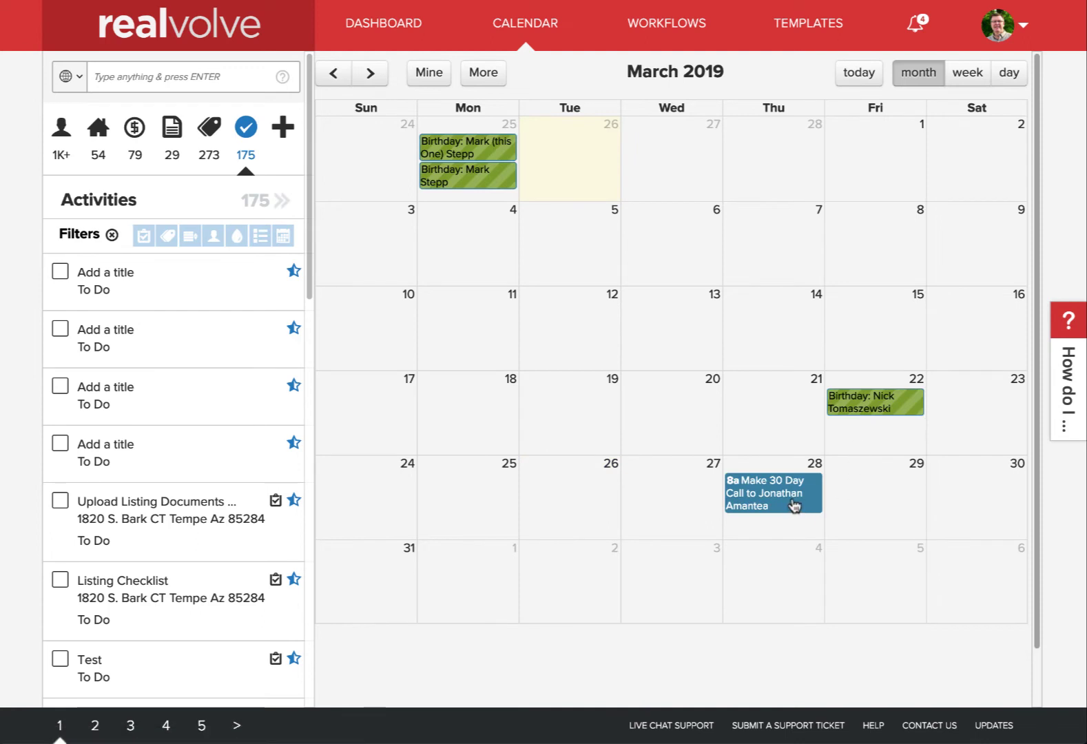
{"action": "left_click", "coordinate": [794, 506]}
{"action": "scroll", "coordinate": [793, 504], "scroll_direction": "down", "scroll_amount": 3}
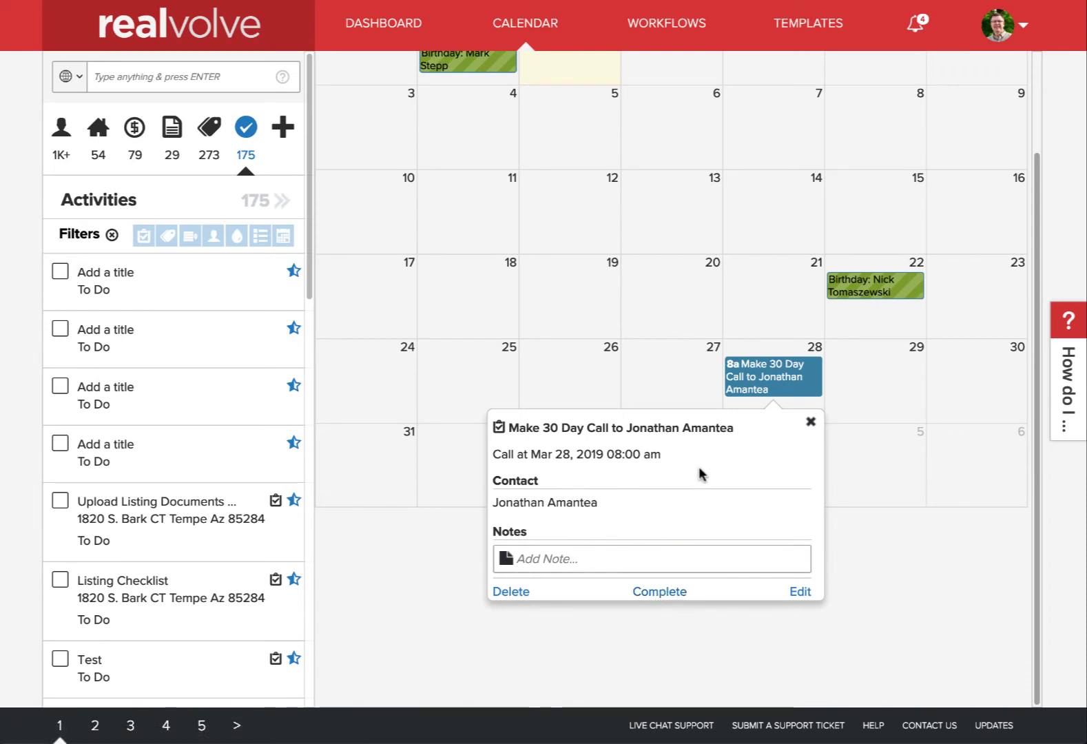
Complete the call with note 'quick call about blah' and Last Call Date Mar 28, 2019, then save.
{"action": "left_click", "coordinate": [663, 595]}
{"action": "scroll", "coordinate": [665, 599], "scroll_direction": "down", "scroll_amount": 2}
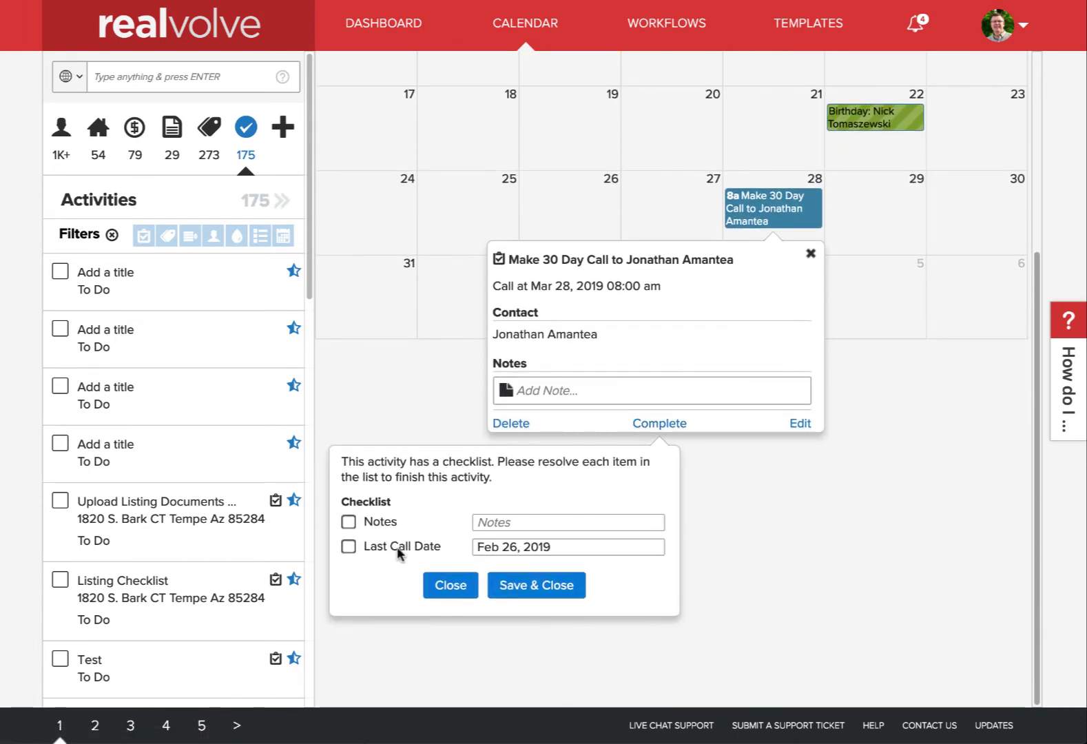
{"action": "left_click", "coordinate": [523, 523]}
{"action": "left_click", "coordinate": [509, 522]}
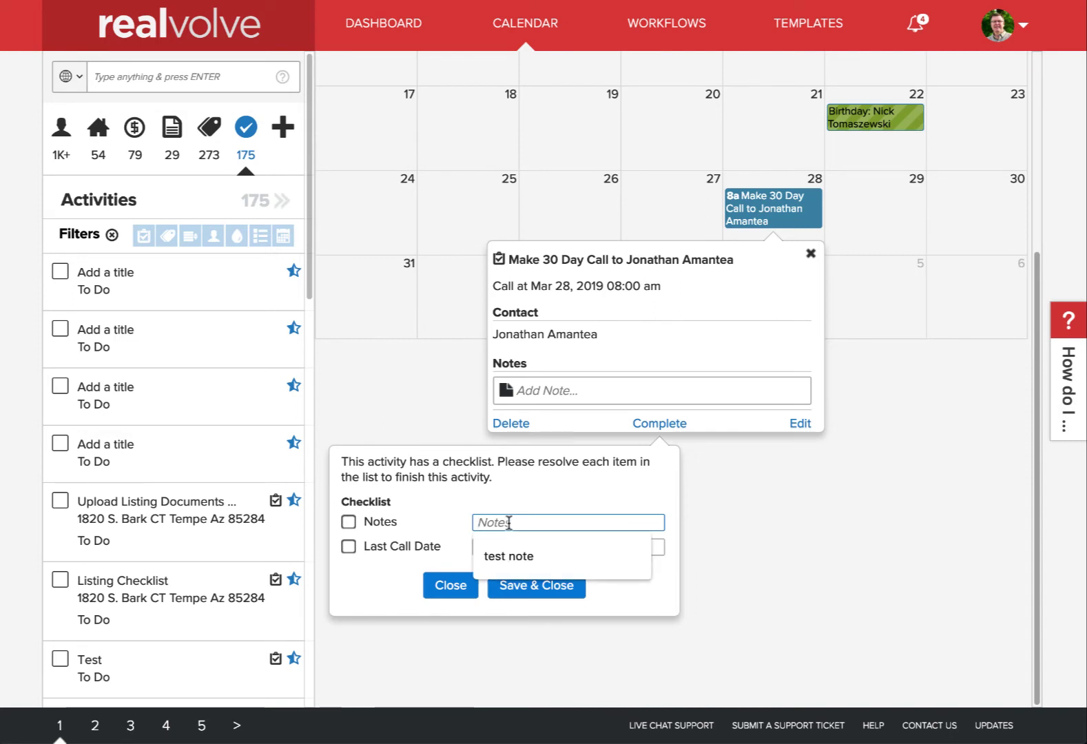
{"action": "type", "text": "k"}
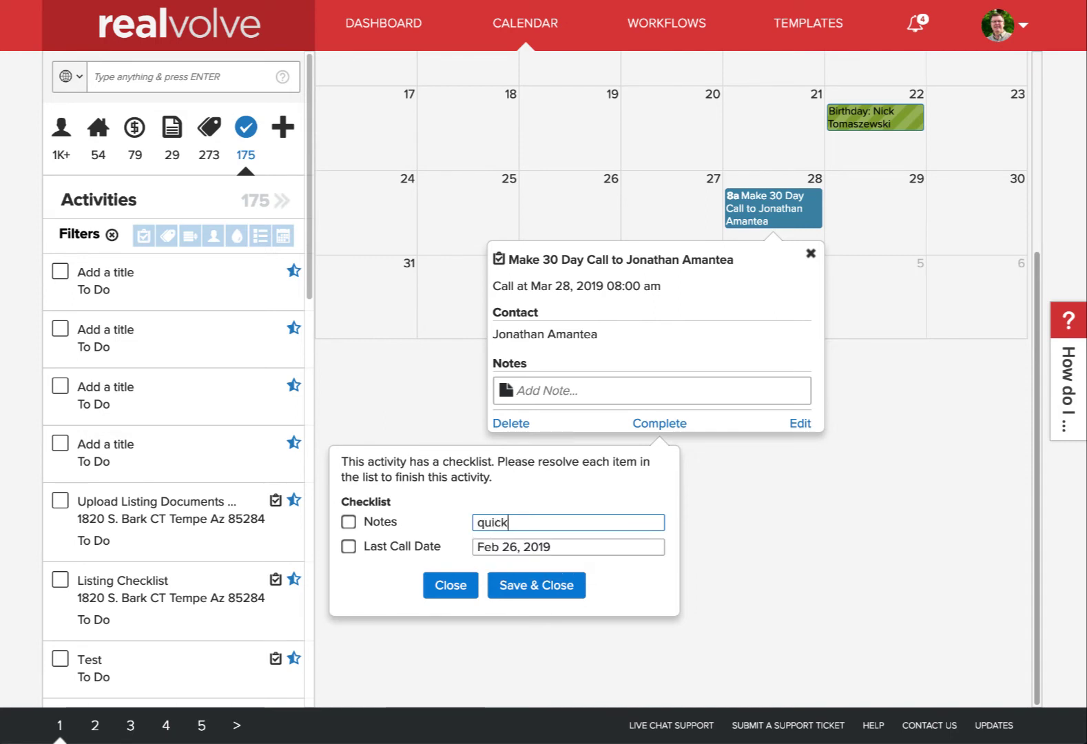
{"action": "type", "text": " call about"}
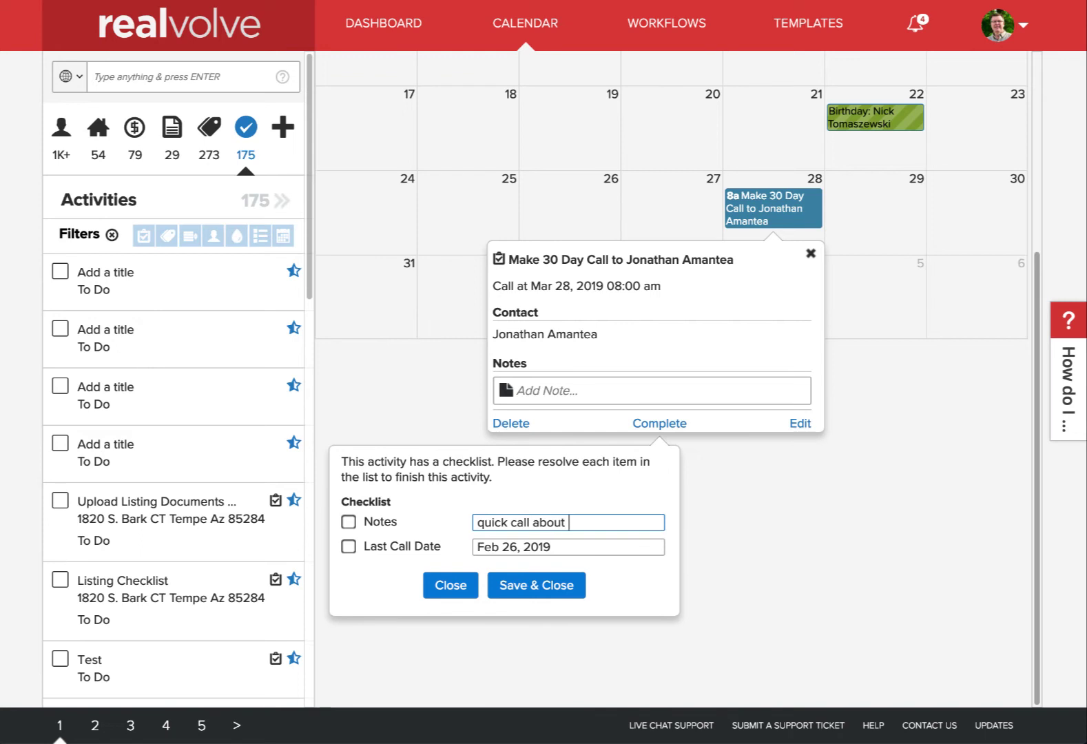
{"action": "type", "text": " blah"}
{"action": "left_click", "coordinate": [549, 542]}
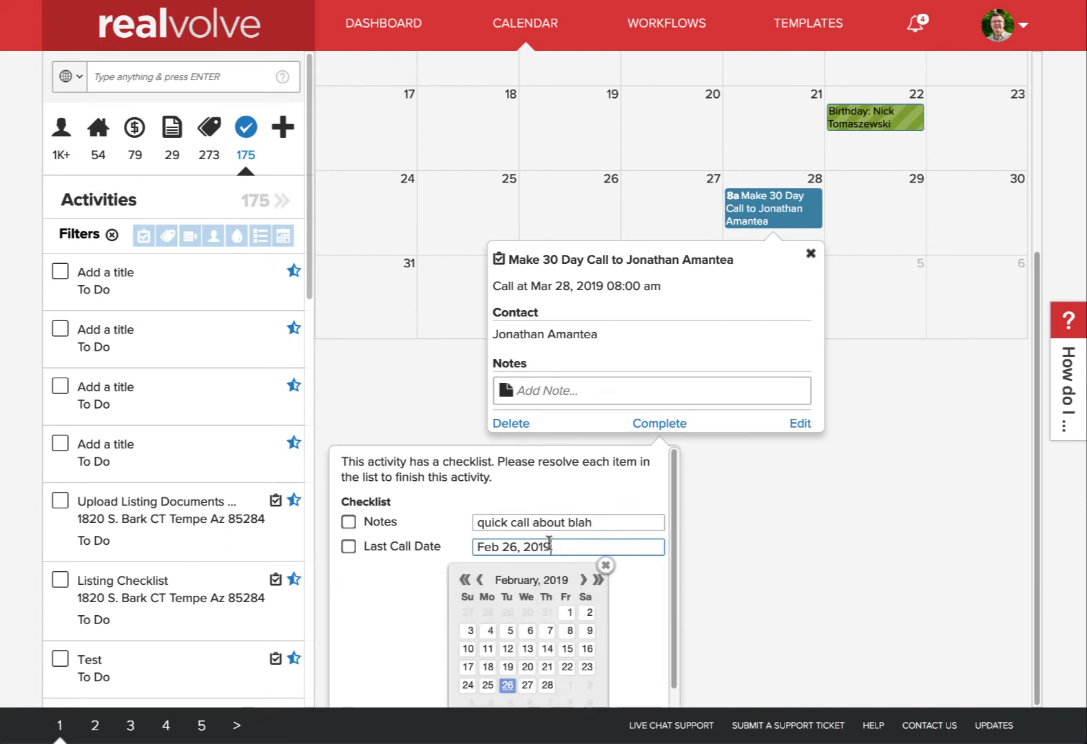
{"action": "left_click", "coordinate": [582, 579]}
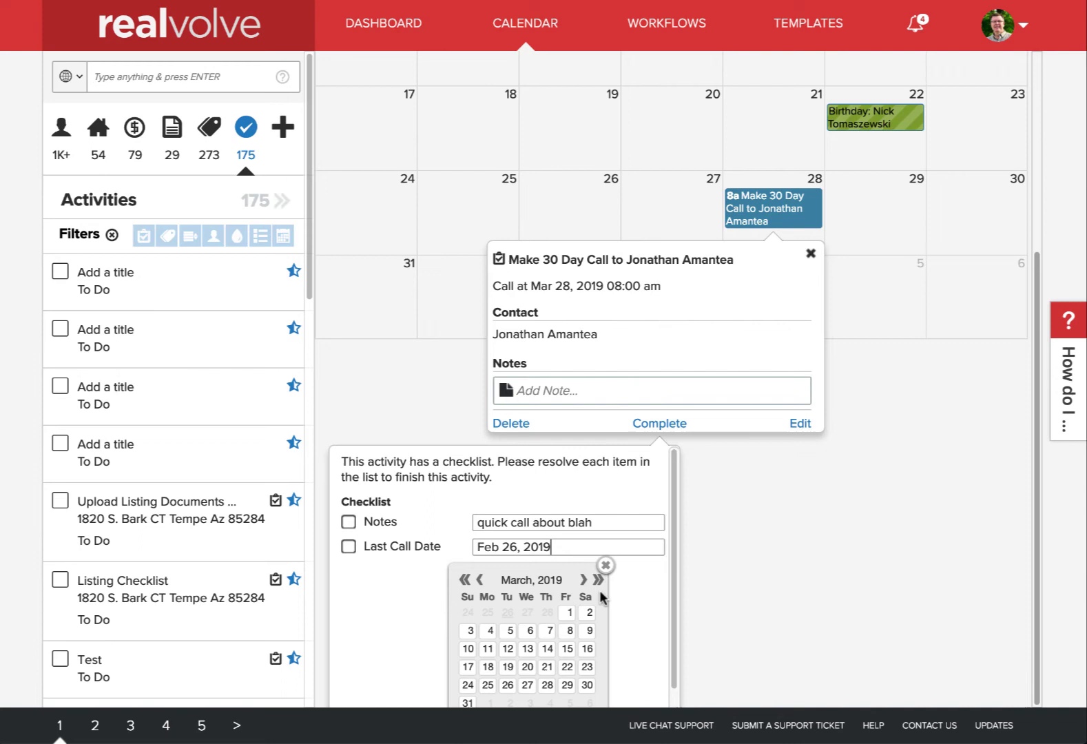
{"action": "left_click", "coordinate": [548, 684]}
{"action": "left_click", "coordinate": [549, 591]}
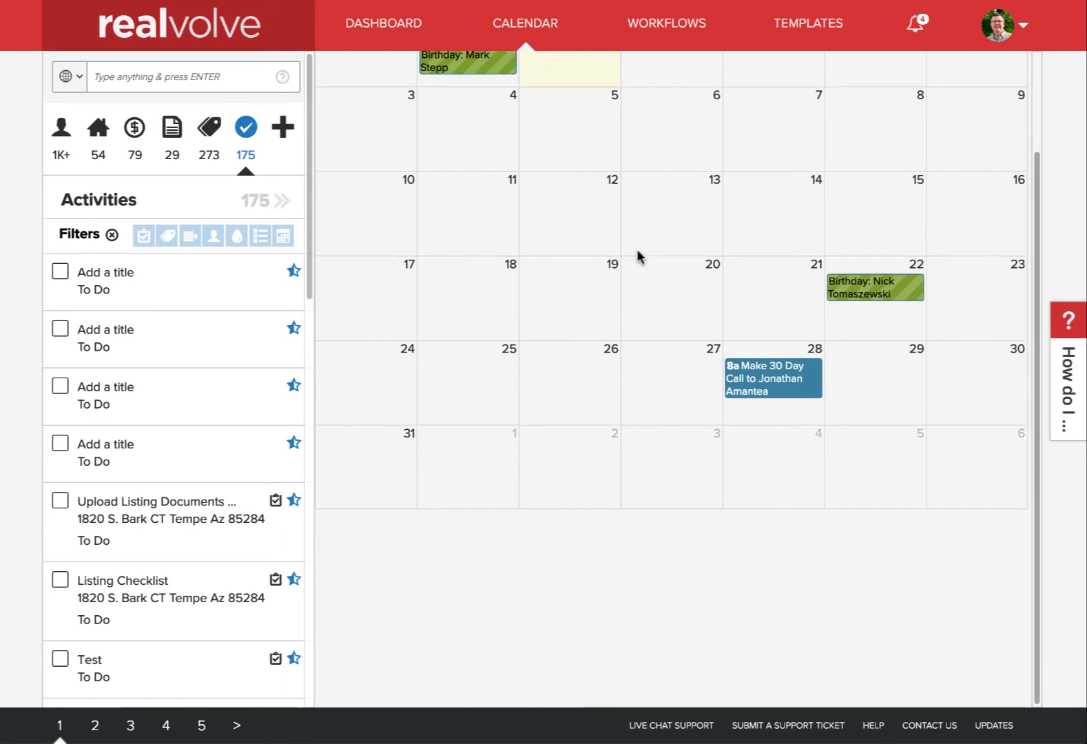
Move the calendar to April 2019, open the Apr 27 call event, and go to the contact's page.
{"action": "scroll", "coordinate": [689, 234], "scroll_direction": "up", "scroll_amount": 2}
{"action": "scroll", "coordinate": [723, 227], "scroll_direction": "up", "scroll_amount": 1}
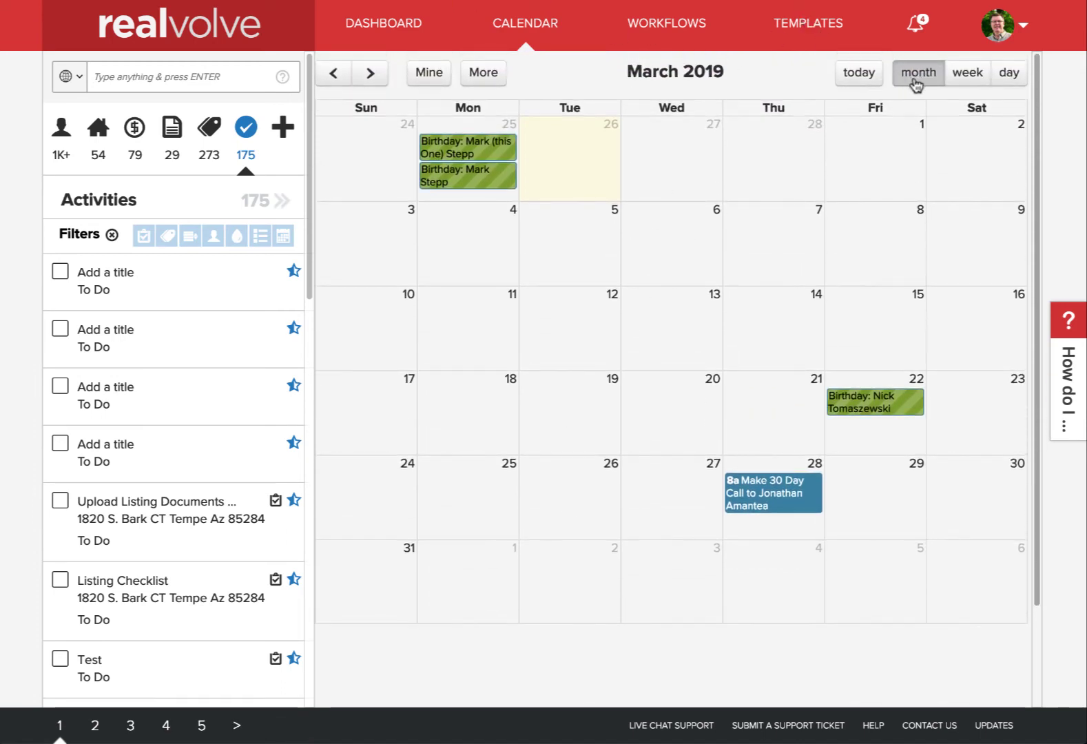
{"action": "left_click", "coordinate": [968, 74]}
{"action": "left_click", "coordinate": [919, 80]}
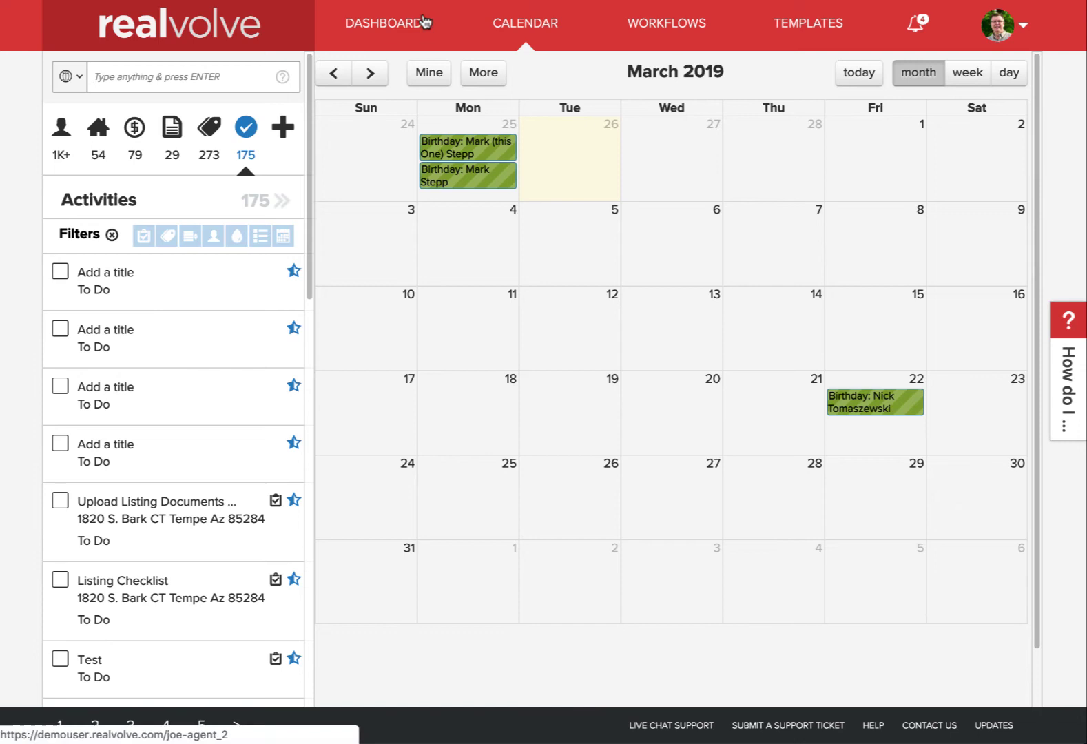
{"action": "left_click", "coordinate": [369, 74]}
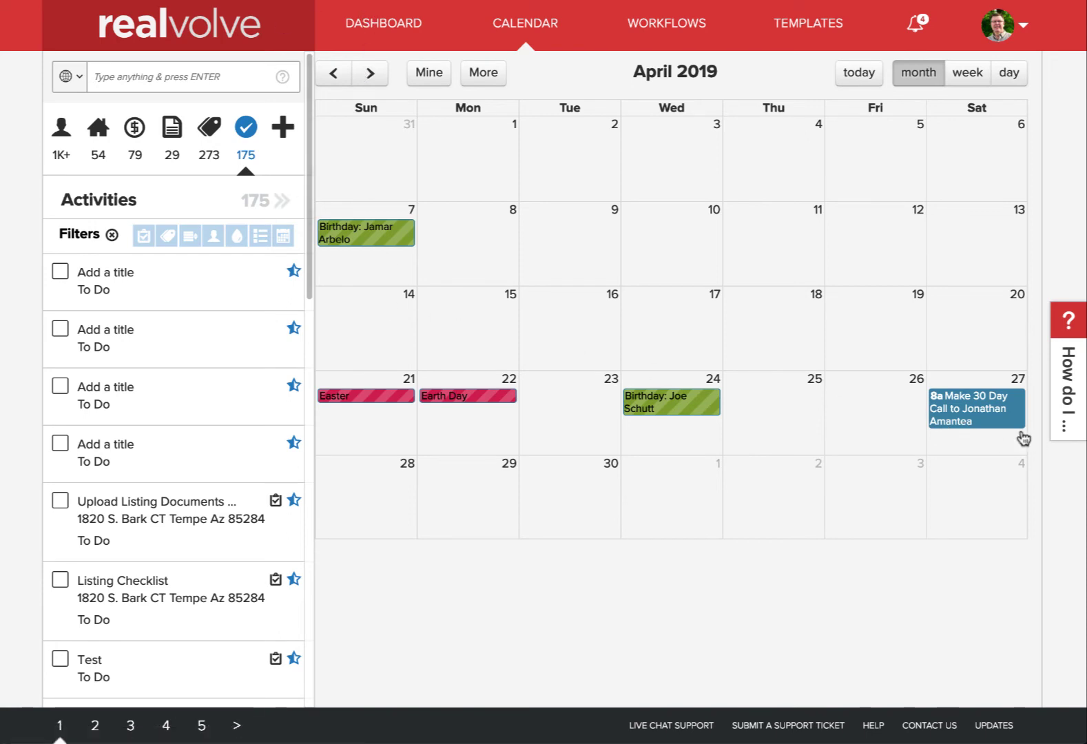
{"action": "left_click", "coordinate": [931, 417]}
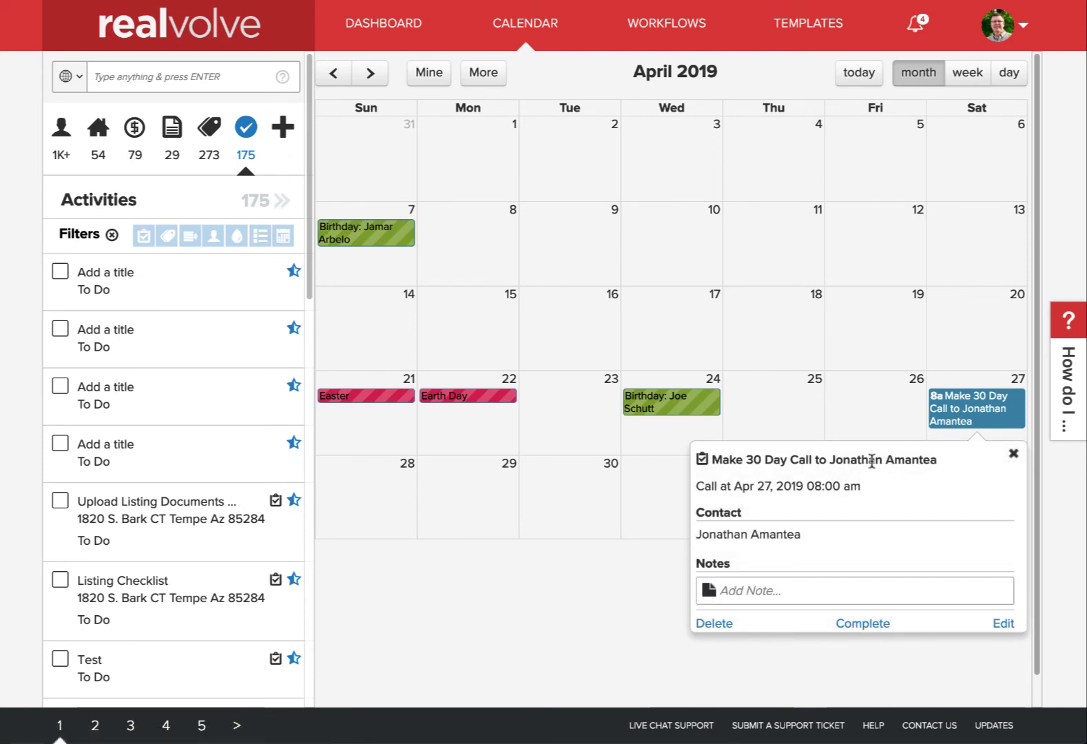
{"action": "left_click", "coordinate": [754, 537]}
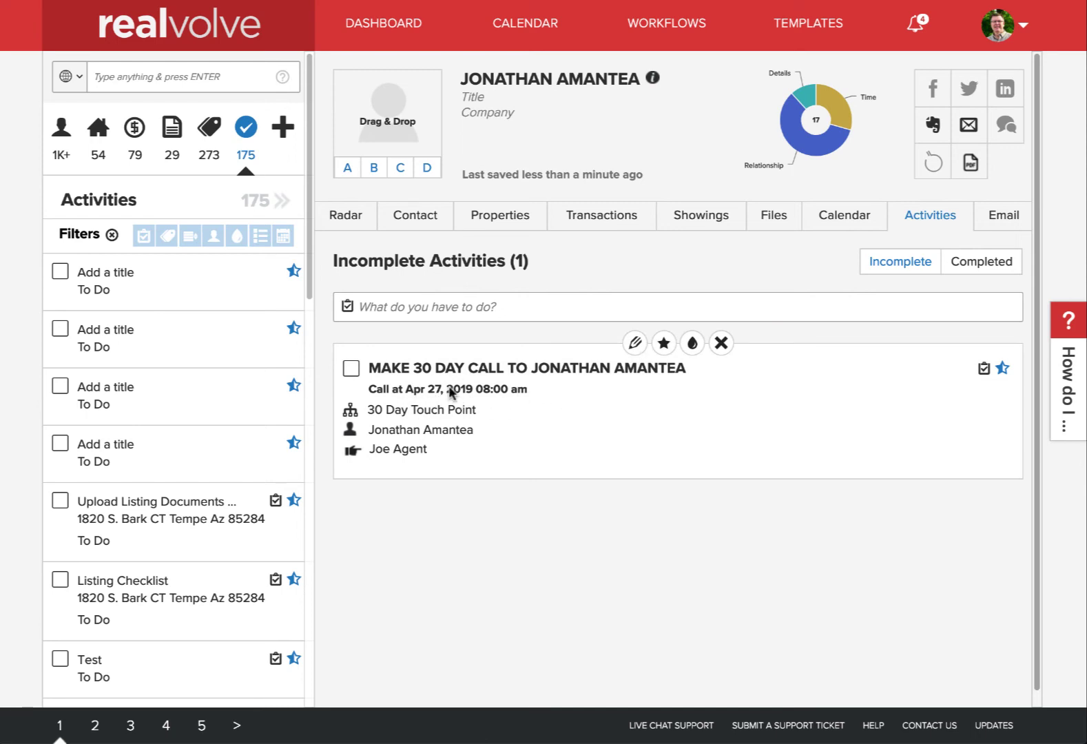
Check the saved note on Radar, then scroll the Contact details to the Last call date, Mar 28, 2019.
{"action": "left_click", "coordinate": [347, 217]}
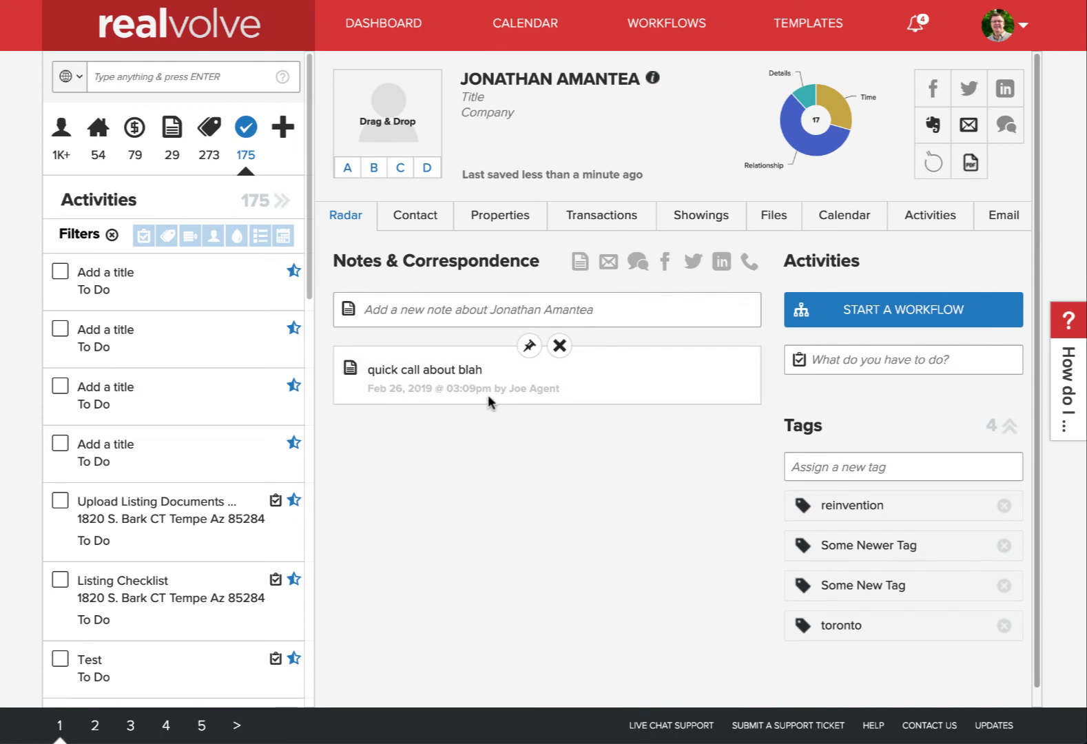
{"action": "left_click", "coordinate": [418, 219]}
{"action": "scroll", "coordinate": [817, 456], "scroll_direction": "down", "scroll_amount": 5}
{"action": "scroll", "coordinate": [817, 456], "scroll_direction": "down", "scroll_amount": 6}
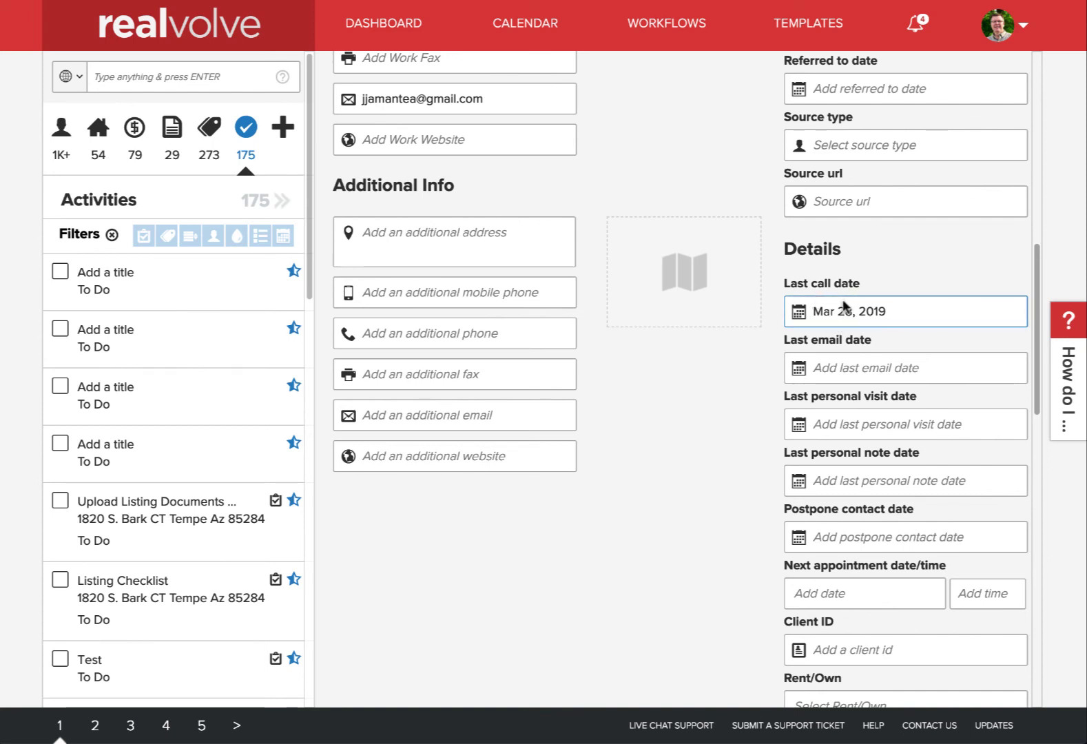
Pick Mar 20, 2019 as the Last call date, then list the open activities, where the call is now due Apr 19, 2019.
{"action": "left_click", "coordinate": [850, 307]}
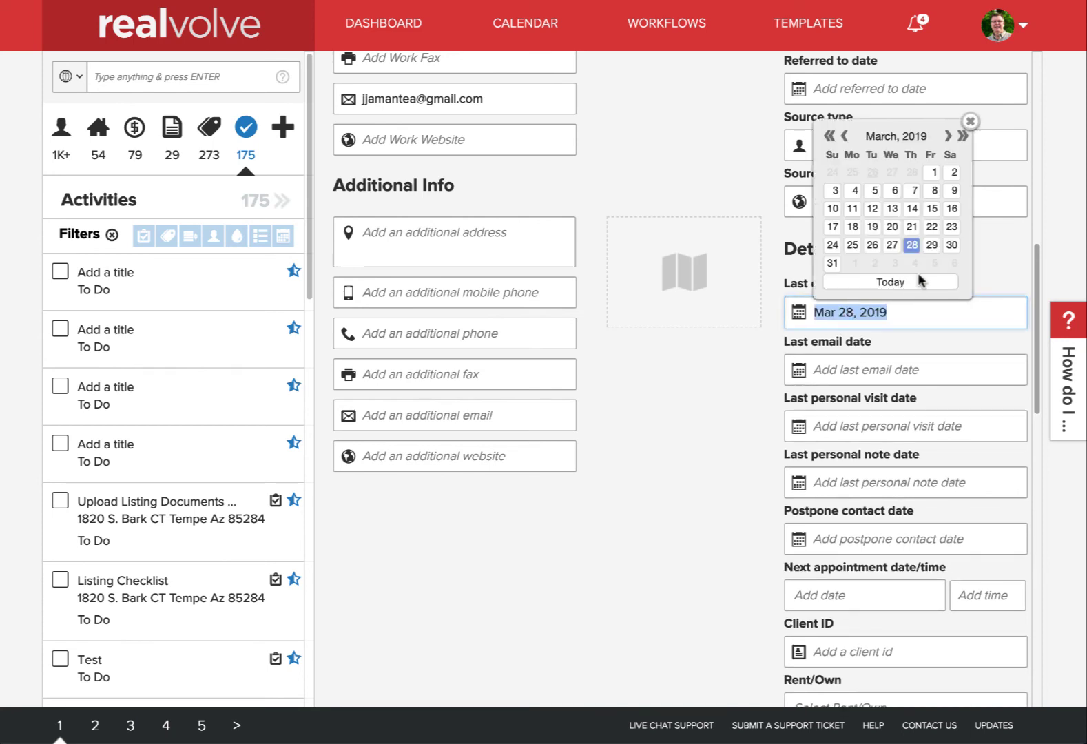
{"action": "left_click", "coordinate": [892, 226]}
{"action": "left_click", "coordinate": [716, 476]}
{"action": "scroll", "coordinate": [847, 134], "scroll_direction": "up", "scroll_amount": 10}
{"action": "left_click", "coordinate": [935, 214]}
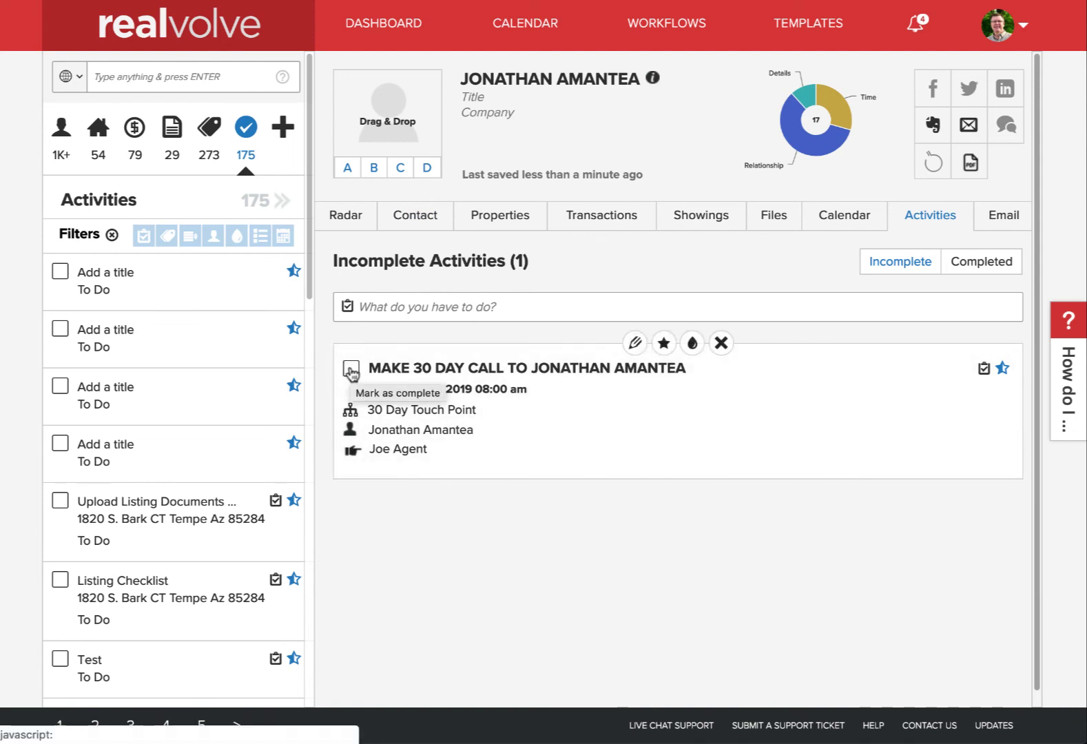
Tick the Apr 19 call's completion checkbox and focus the checklist's Last Call Date, prefilled as Mar 20, 2019.
{"action": "left_click", "coordinate": [352, 372]}
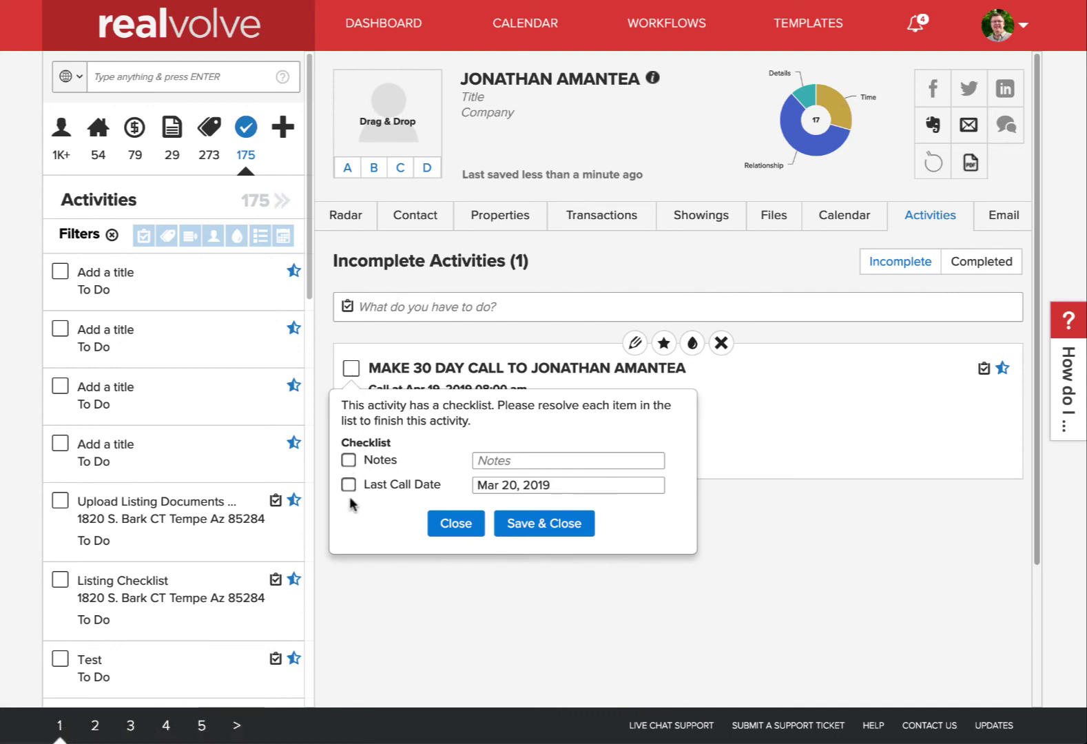
{"action": "left_click", "coordinate": [475, 489]}
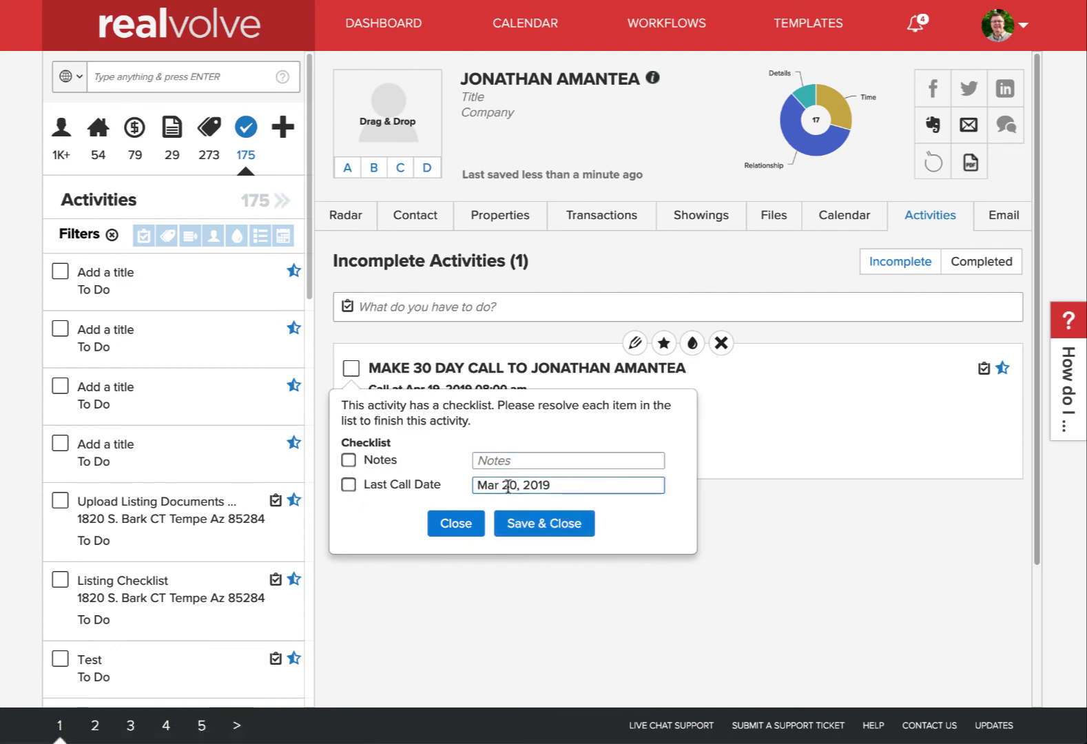